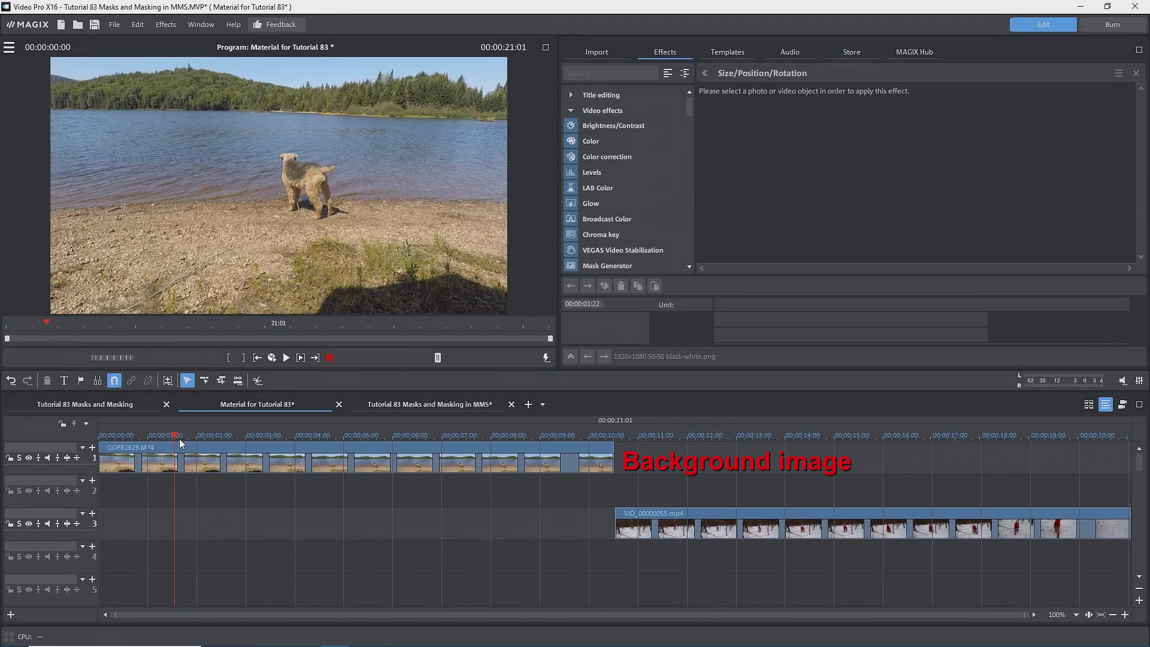
# Move snow clip VID_00000055.mp4 on track 3 to 0:00 under the lake clip, playhead near start
pyautogui.moveTo(177, 436); pyautogui.dragTo(886, 425)
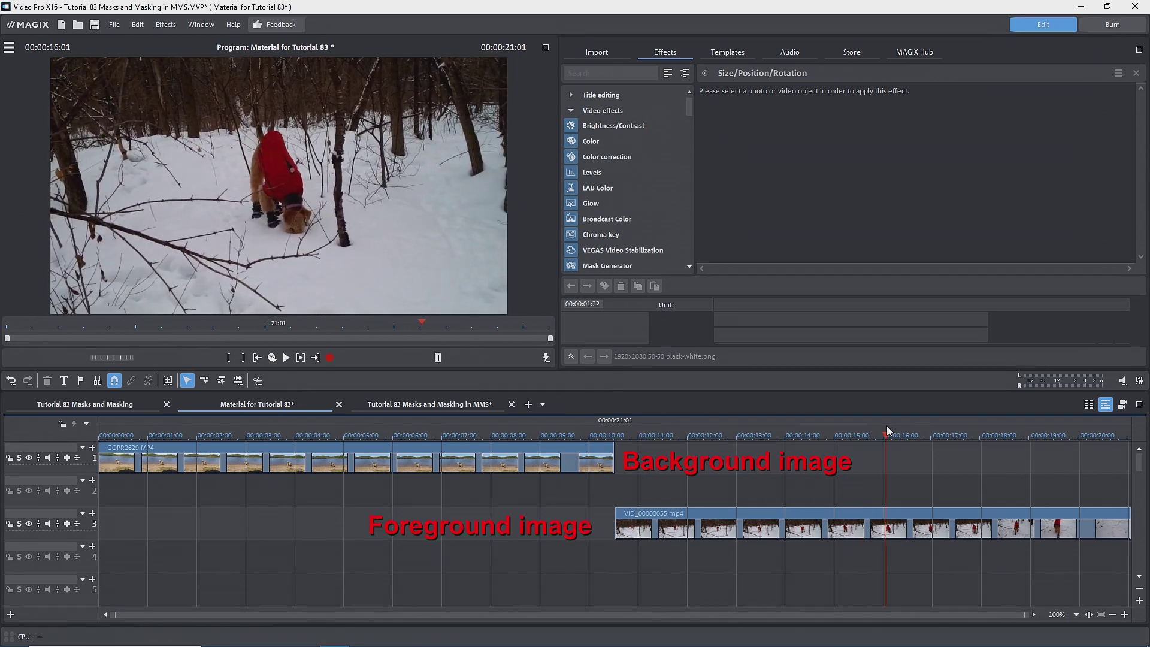
pyautogui.moveTo(792, 511); pyautogui.dragTo(249, 531)
pyautogui.click(138, 435)
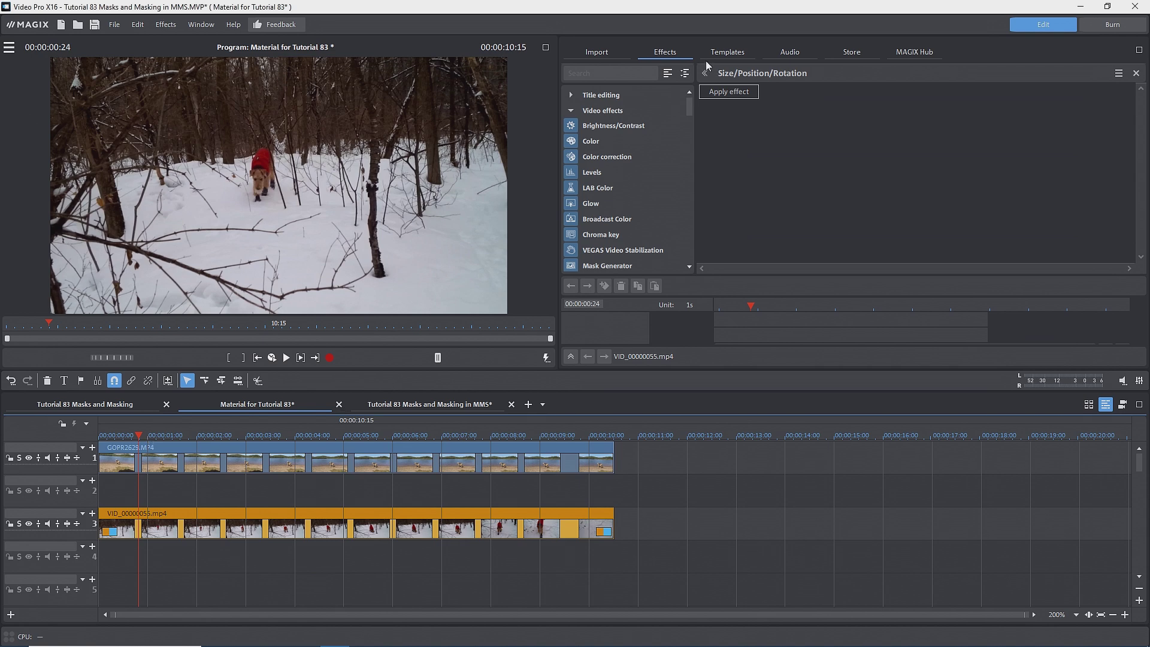
# Browse the Image objects > Layer masks templates, then bring up the Masks image folder
pyautogui.click(727, 52)
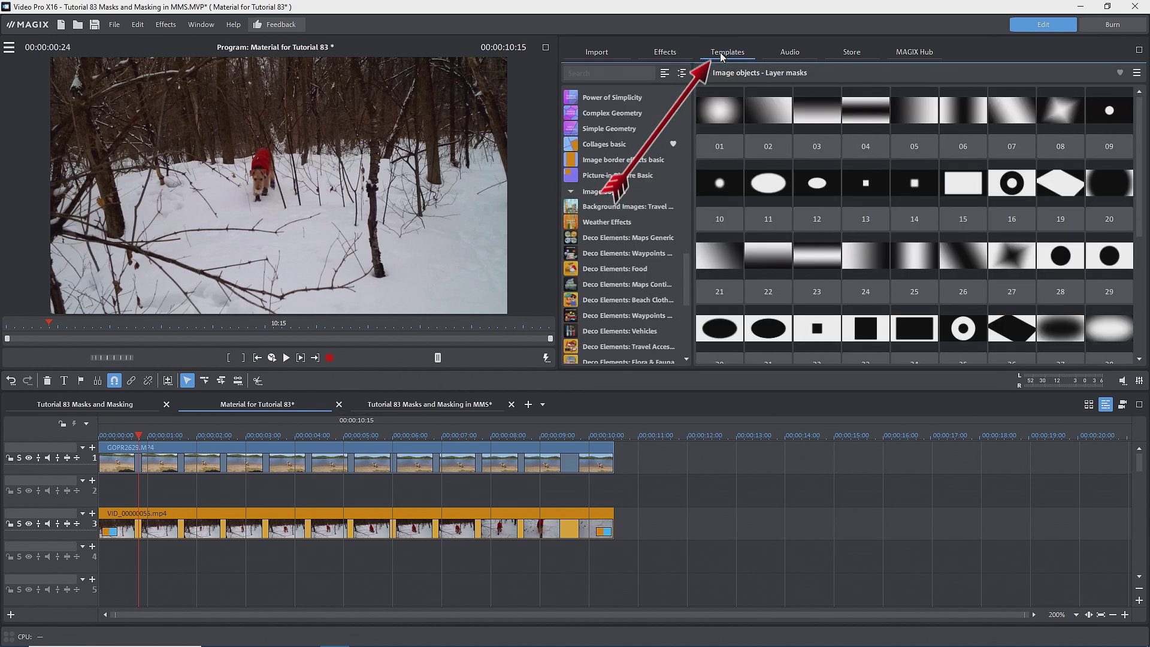
pyautogui.moveTo(688, 264); pyautogui.dragTo(687, 320)
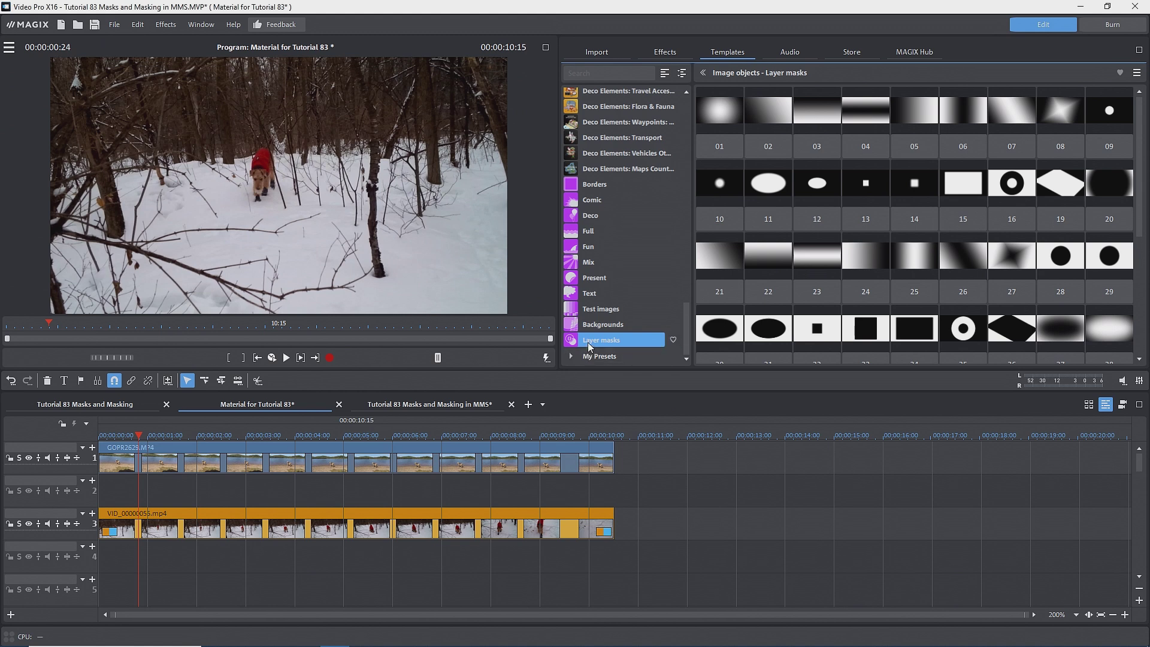
pyautogui.scroll(-3, 898, 239)
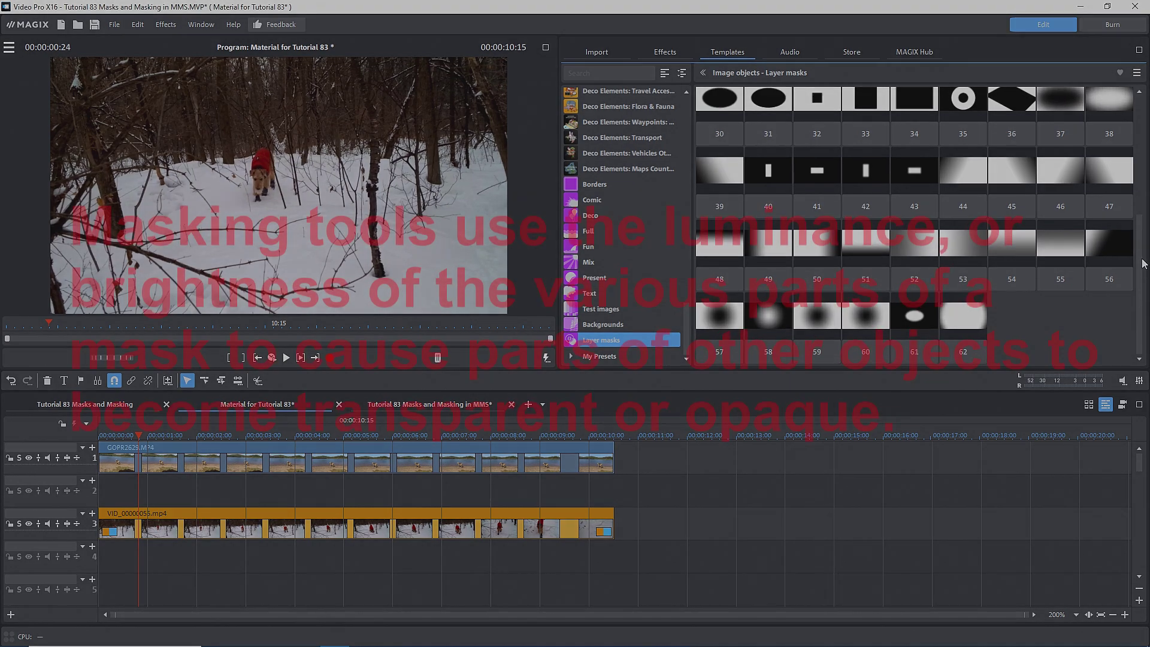
pyautogui.moveTo(1144, 294); pyautogui.dragTo(1142, 148)
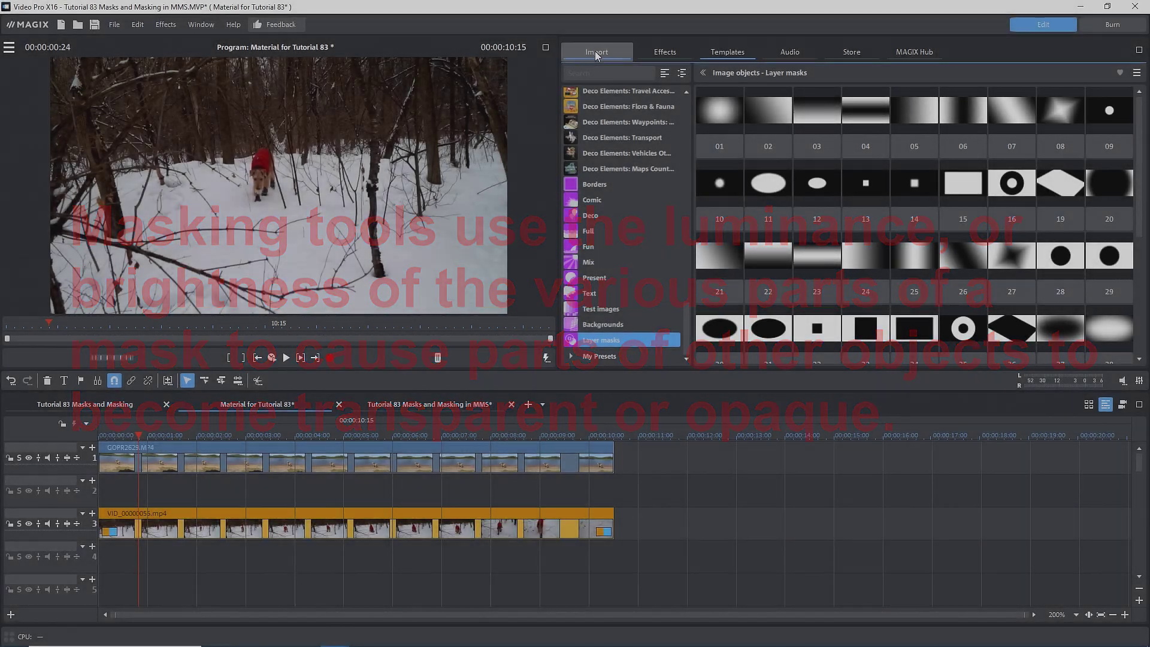
pyautogui.click(610, 50)
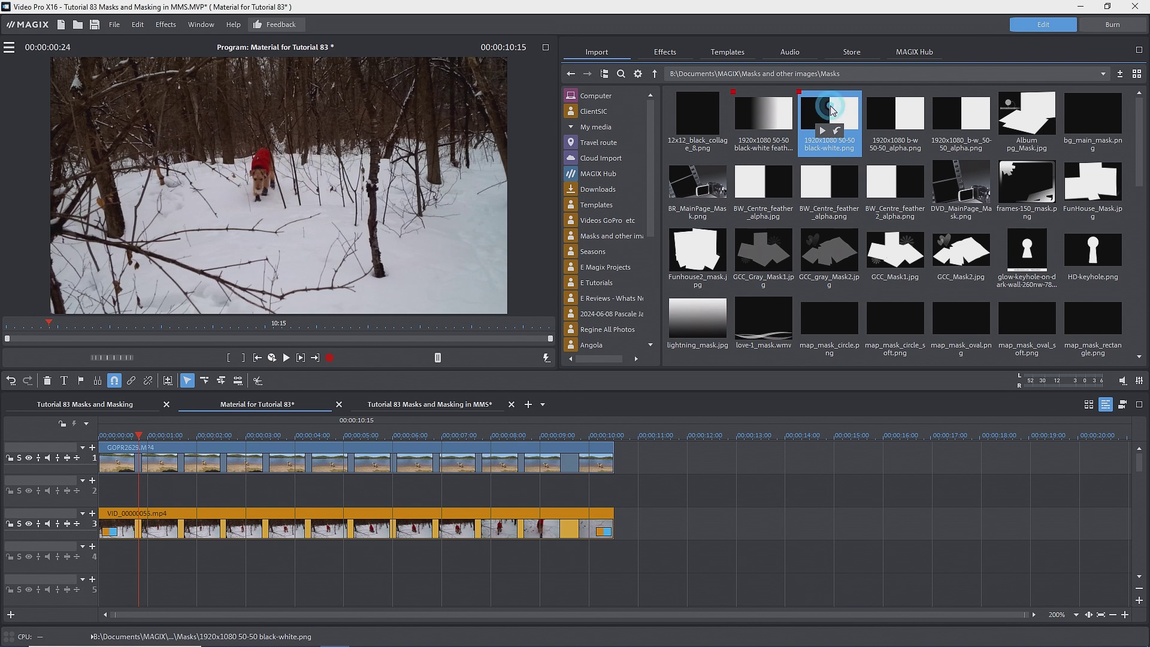
# Put 1920x1080 50-50 black-white.png on track 4, stretched to the clips' full length
pyautogui.moveTo(831, 111); pyautogui.dragTo(133, 555)
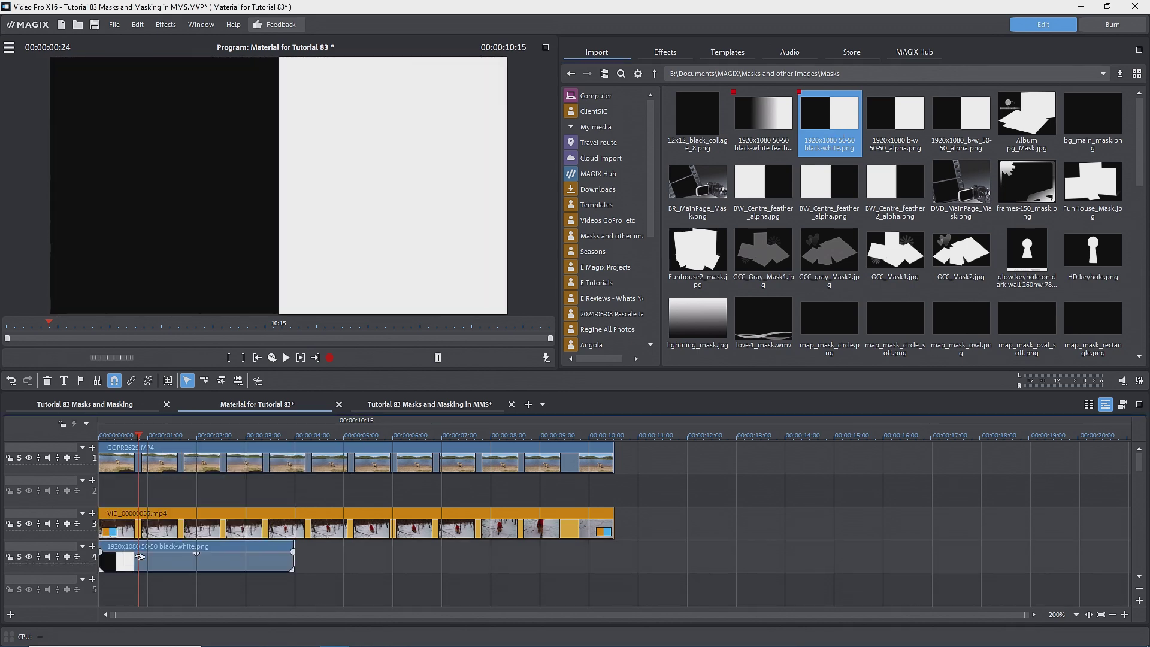
pyautogui.moveTo(292, 564); pyautogui.dragTo(609, 570)
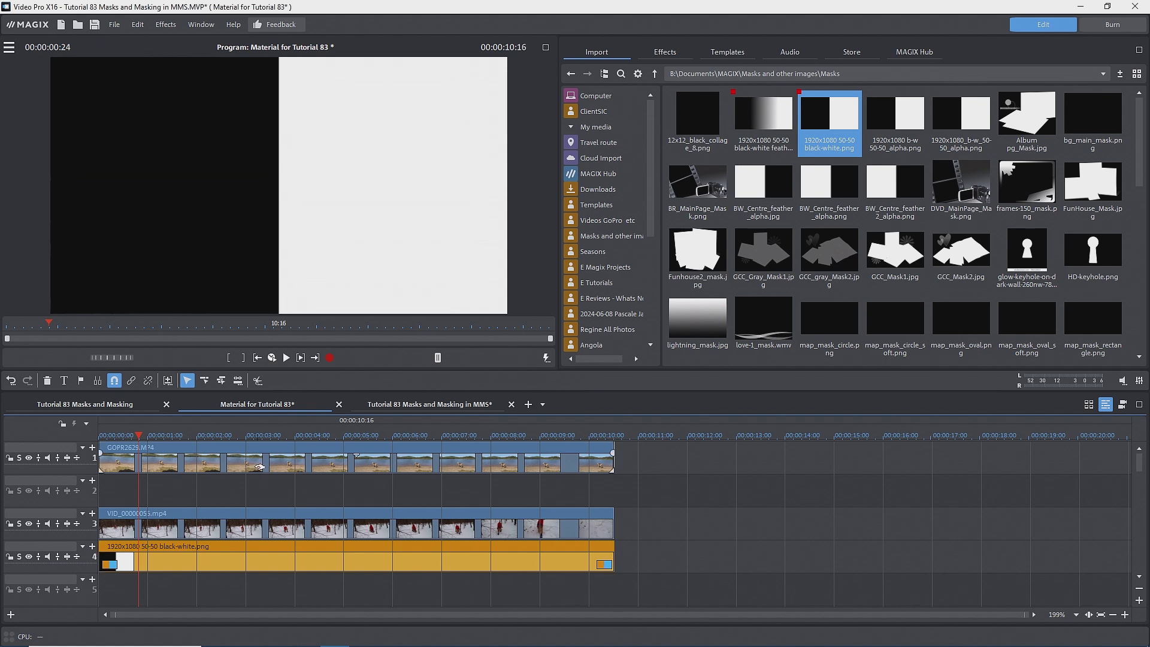
pyautogui.click(652, 55)
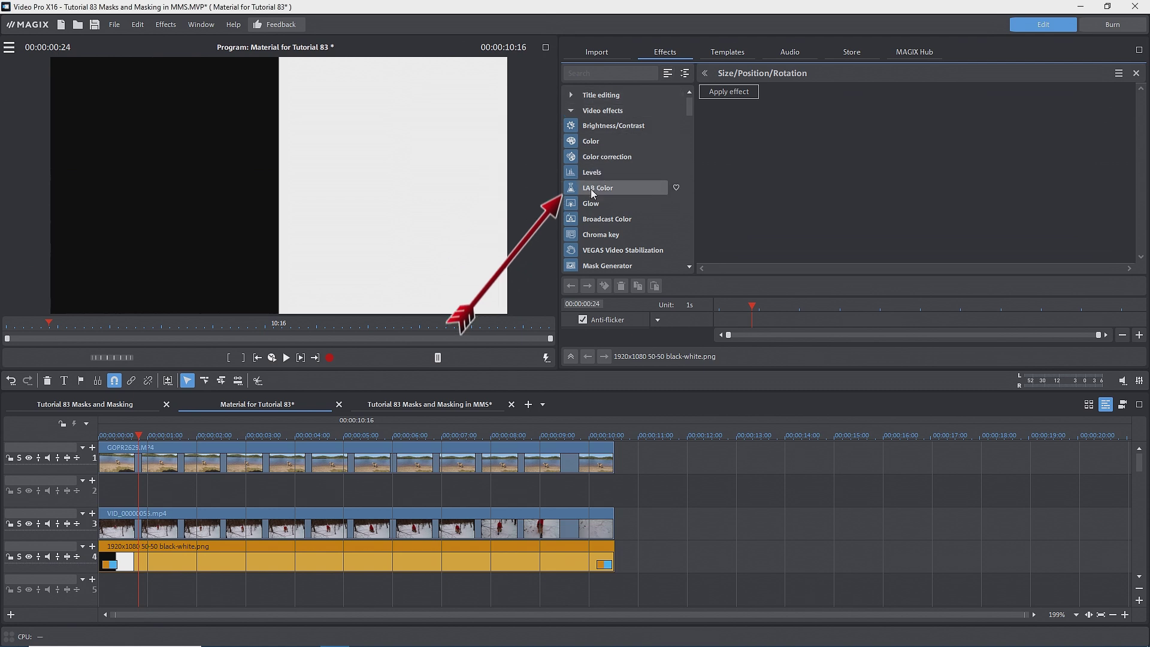
# Set the mask image's Chroma key to Activate black/white mask
pyautogui.click(590, 236)
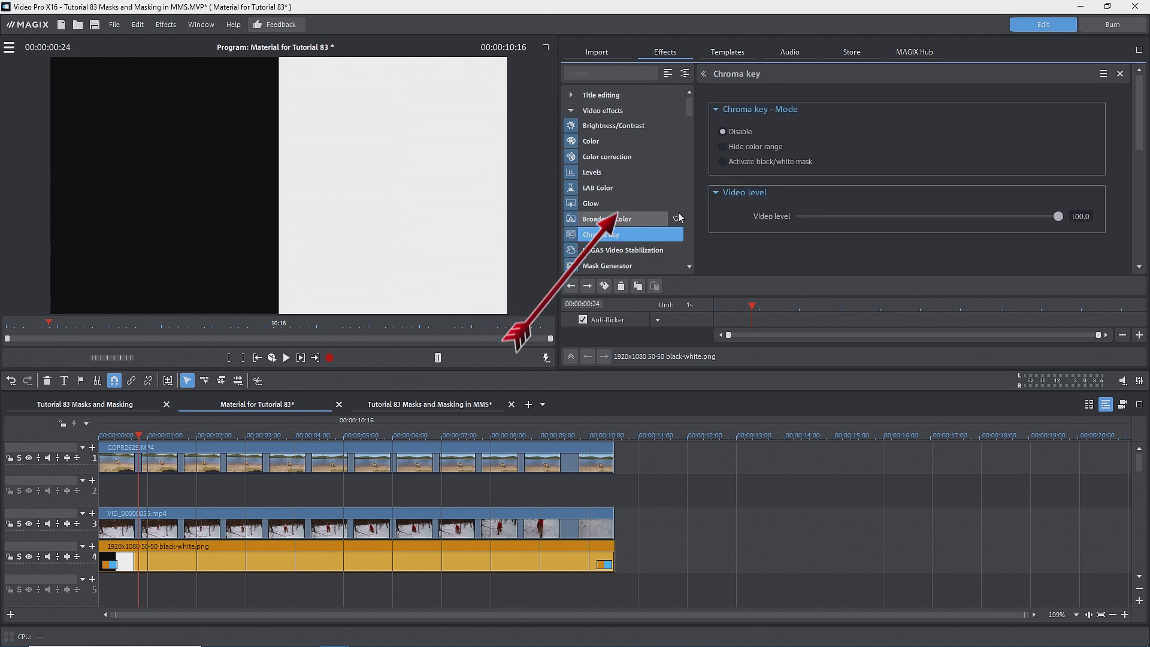
pyautogui.click(723, 162)
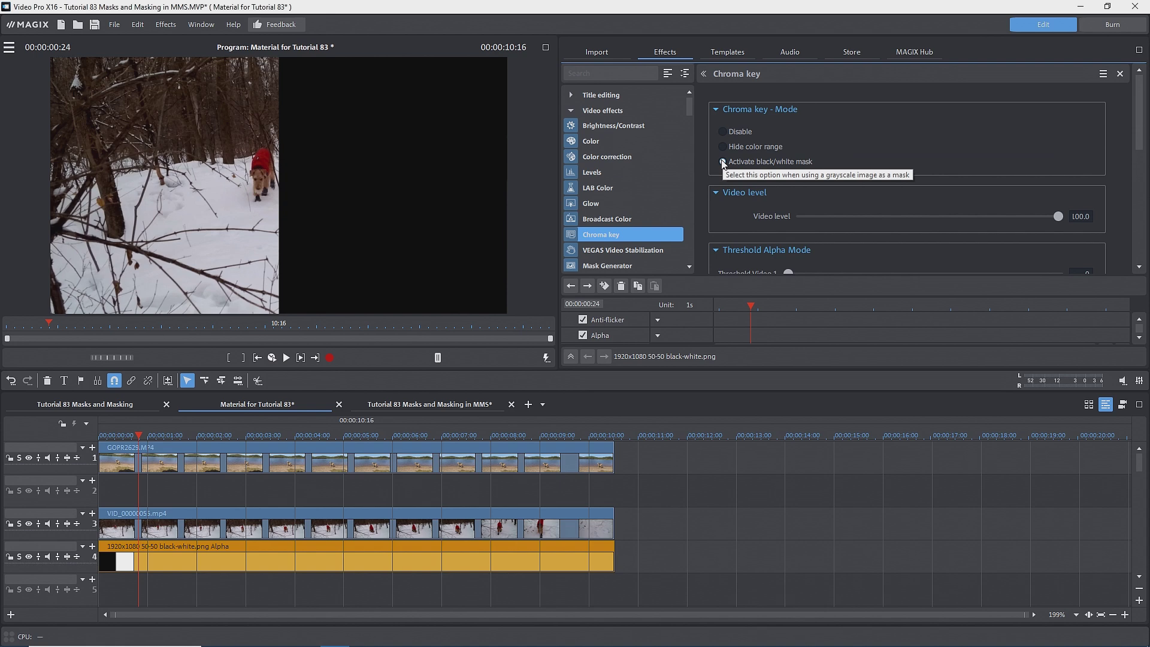
# Move the black/white mask image up to track 2 and the snow clip down to track 5
pyautogui.click(723, 162)
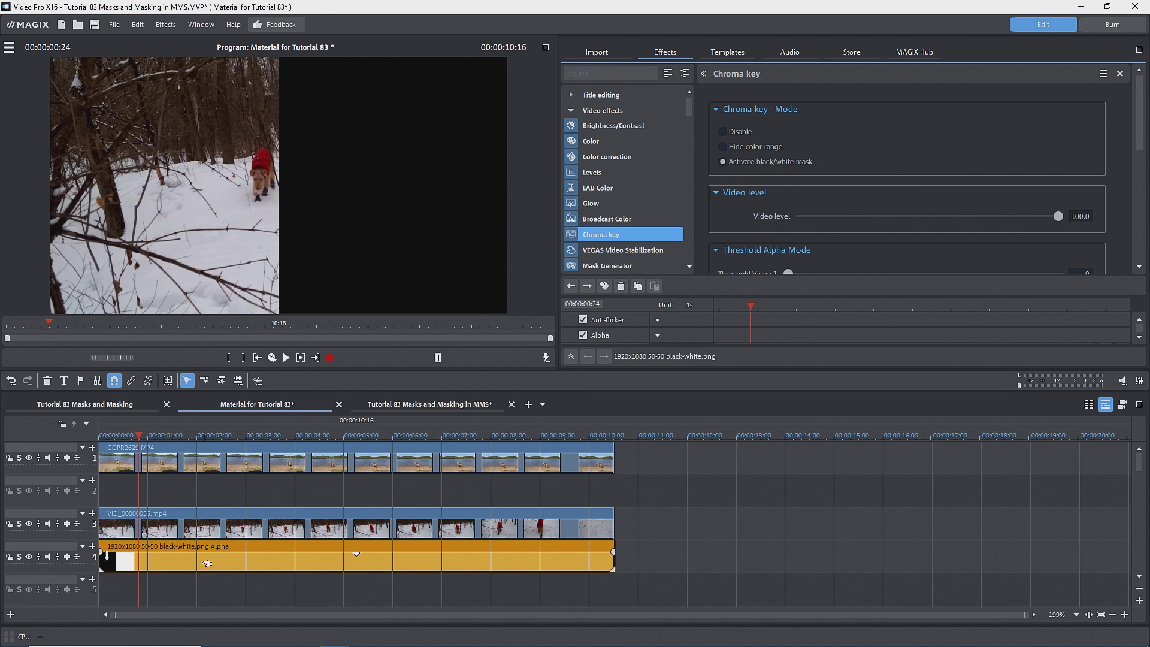
pyautogui.moveTo(207, 563); pyautogui.dragTo(205, 496)
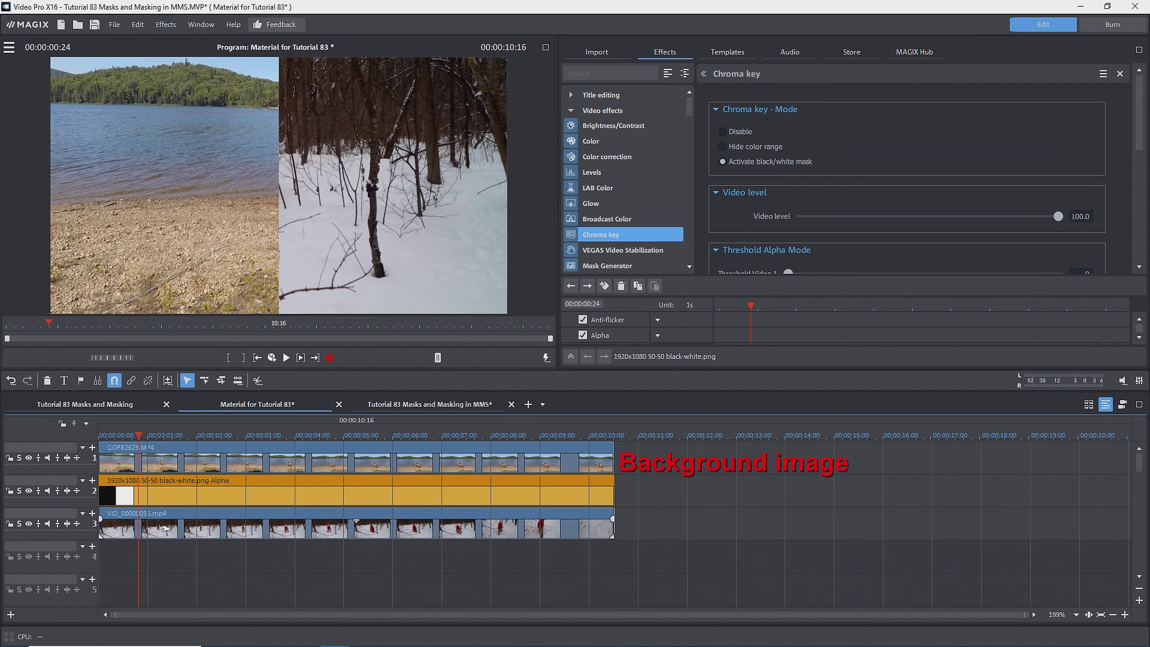
pyautogui.moveTo(163, 529); pyautogui.dragTo(164, 590)
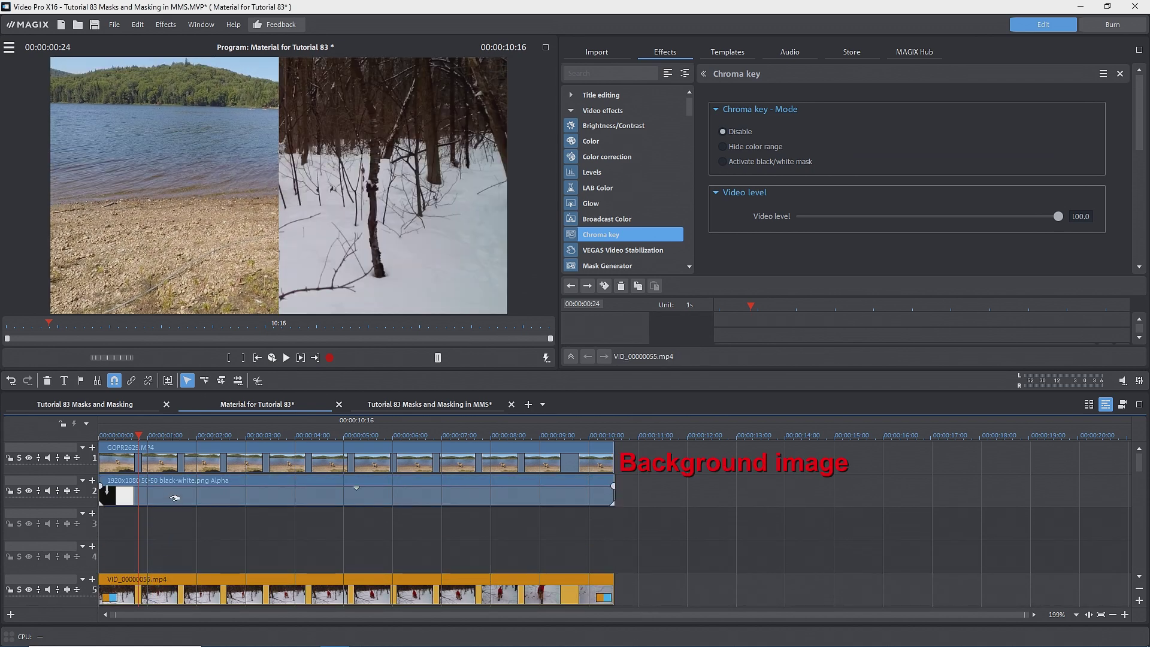
pyautogui.moveTo(173, 497); pyautogui.dragTo(173, 516)
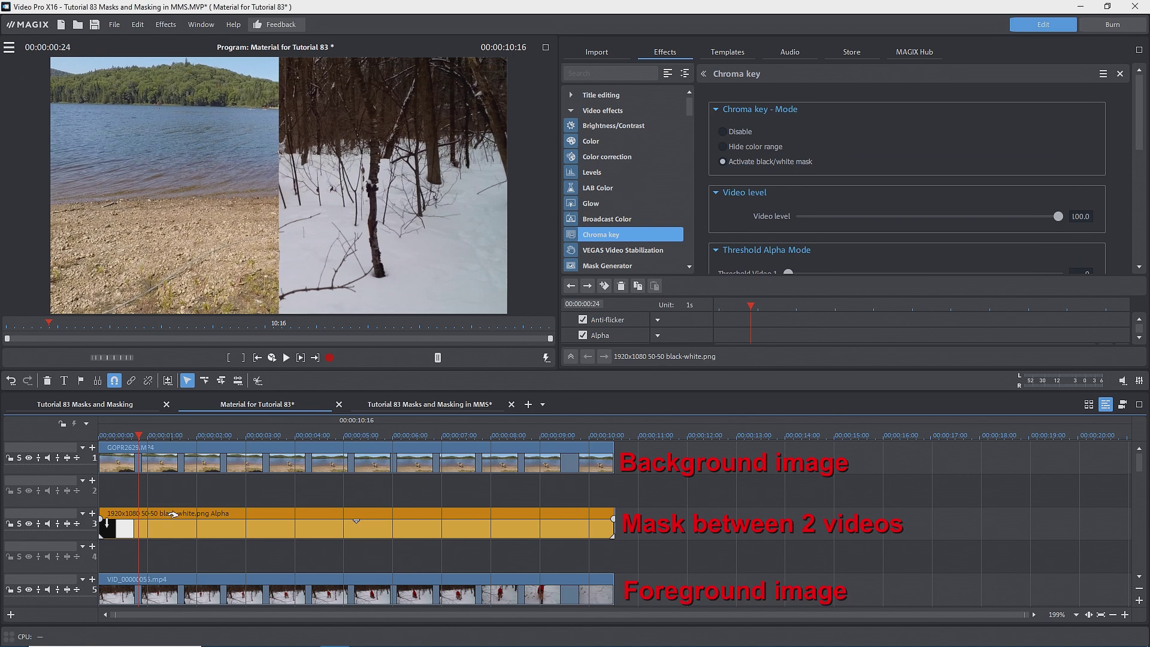
pyautogui.hotkey('ctrl', 'z')
pyautogui.click(181, 576)
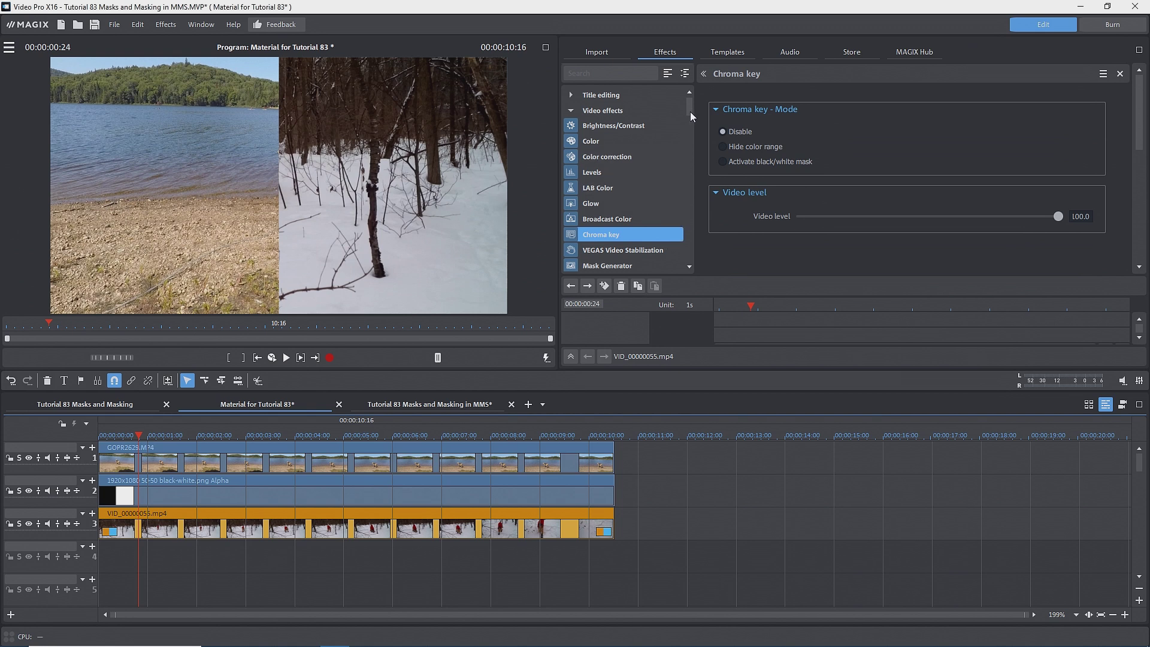
pyautogui.moveTo(690, 112); pyautogui.dragTo(692, 123)
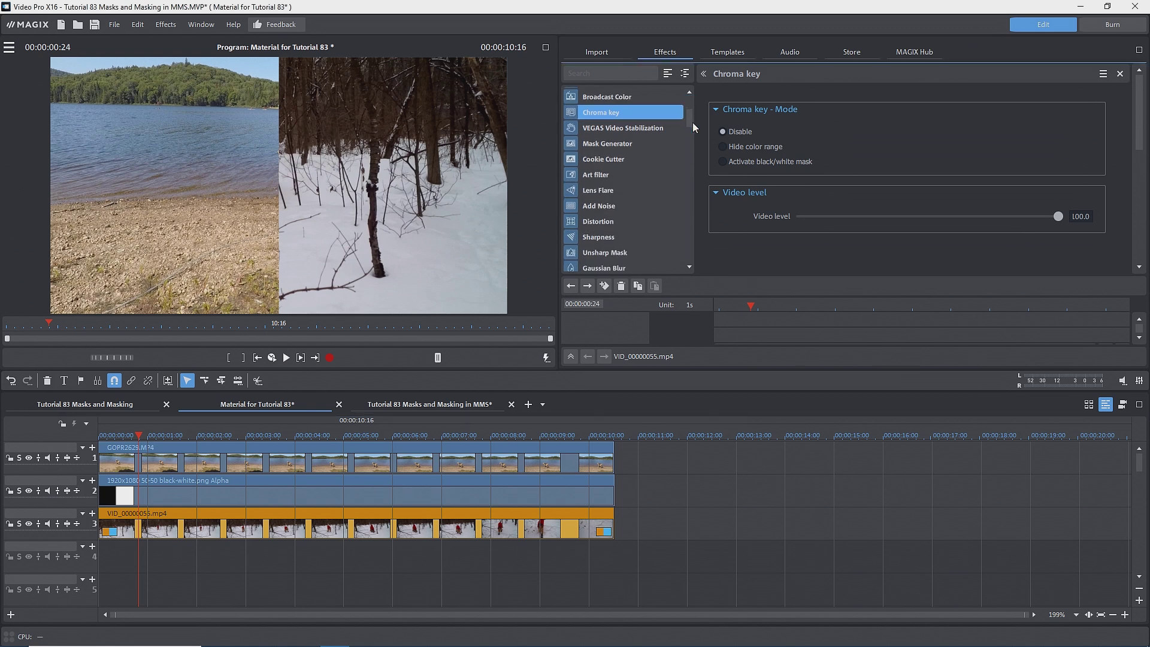
# Try Sharpness artistic blur and quality on the track 2 mask, then reset them to keep a hard edge
pyautogui.click(599, 236)
pyautogui.scroll(-3, 1142, 176)
pyautogui.click(419, 494)
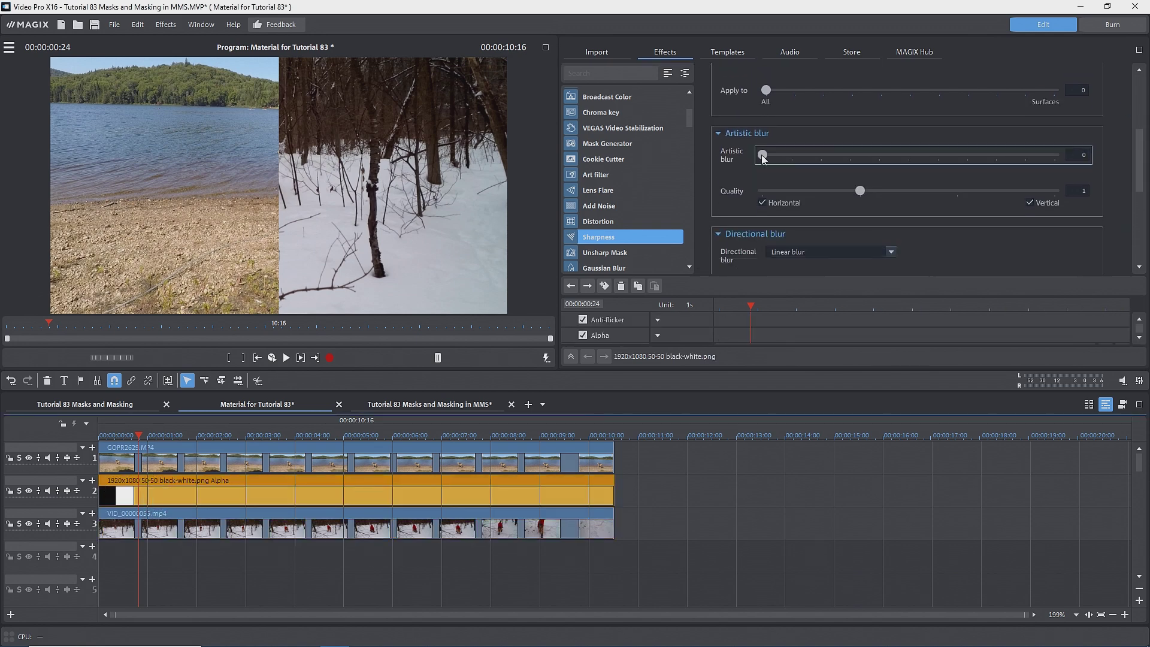
pyautogui.moveTo(762, 155); pyautogui.dragTo(1049, 155)
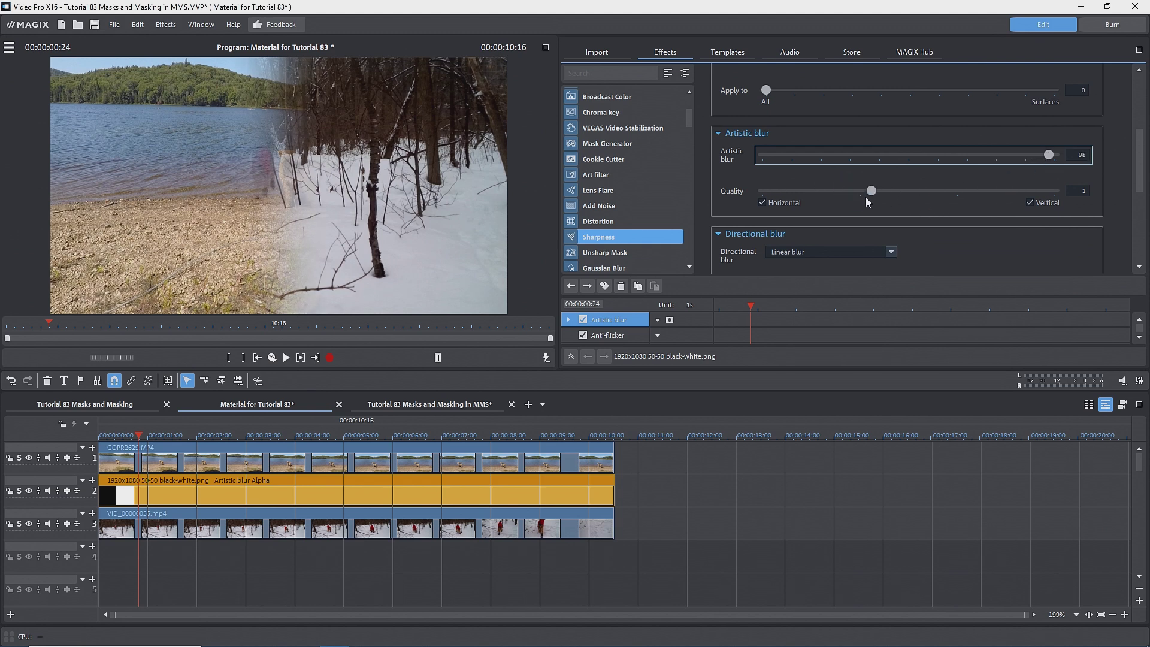
pyautogui.moveTo(860, 190); pyautogui.dragTo(1003, 198)
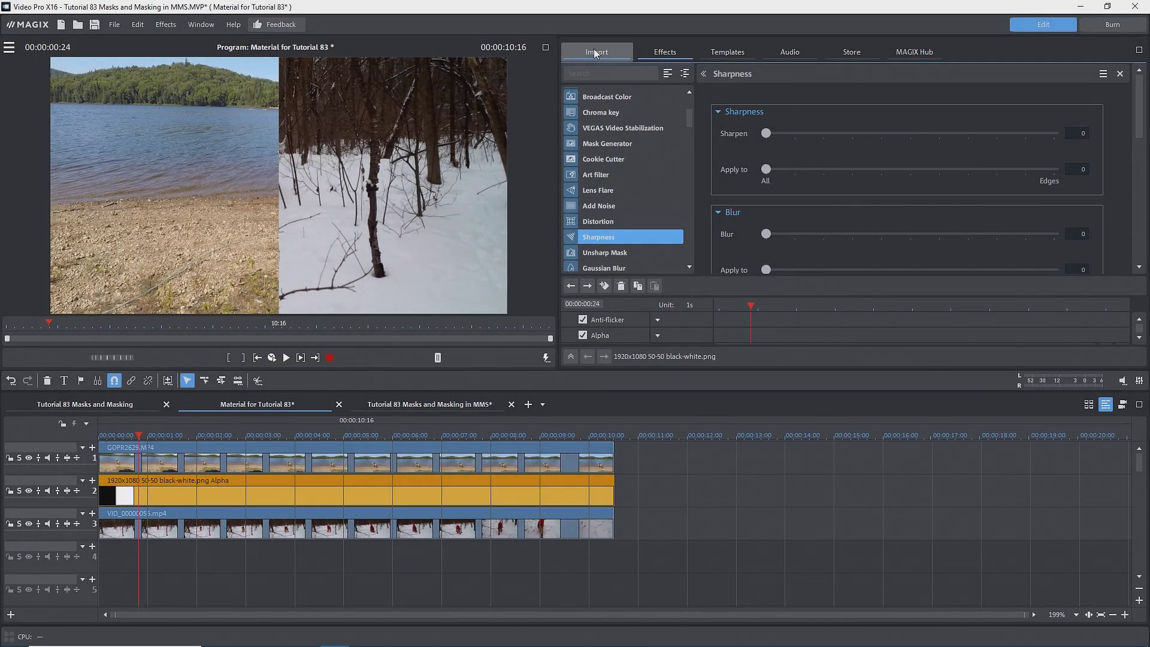
pyautogui.click(595, 50)
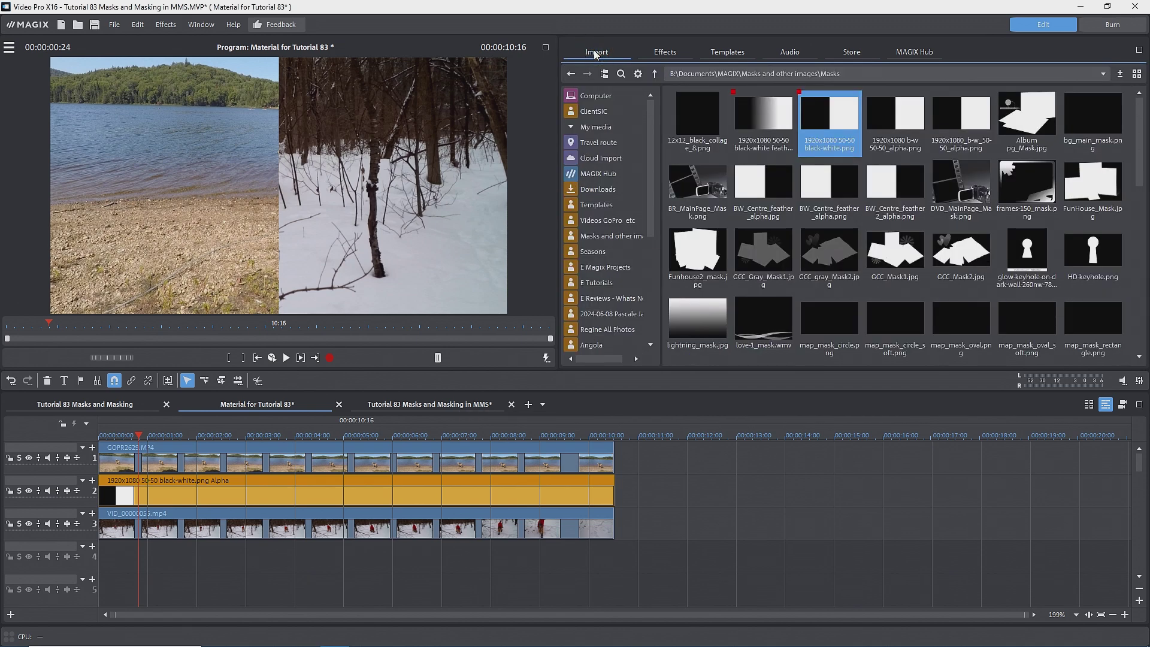
# Replace the hard-edged mask on track 2 with the feathered 50-50 mask at the timeline start
pyautogui.moveTo(760, 117); pyautogui.dragTo(685, 501)
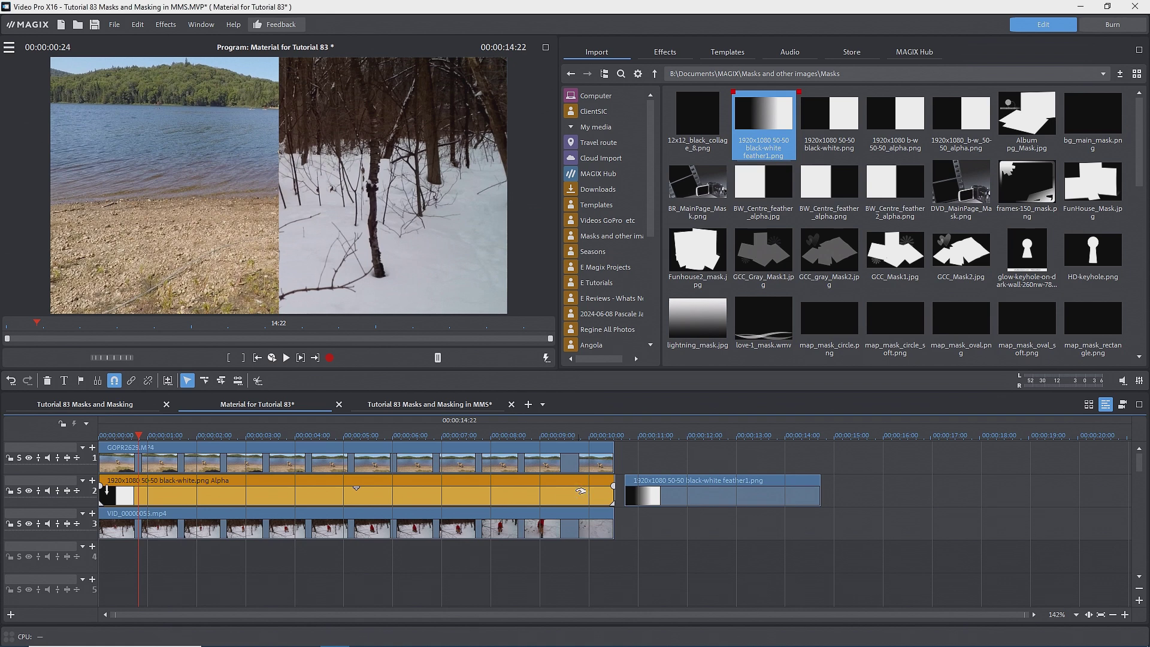
pyautogui.press('Delete')
pyautogui.moveTo(653, 482); pyautogui.dragTo(294, 480)
# Preview the feathered mask as a Chroma key black/white mask, then delete it
pyautogui.click(665, 51)
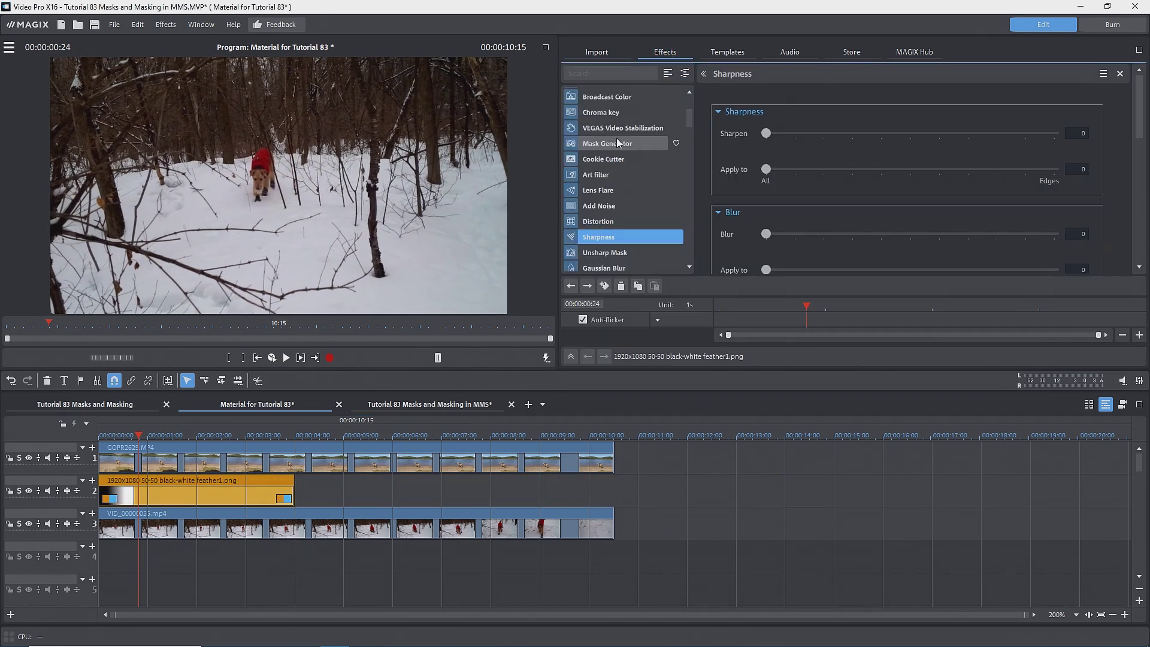
pyautogui.click(601, 112)
pyautogui.click(723, 161)
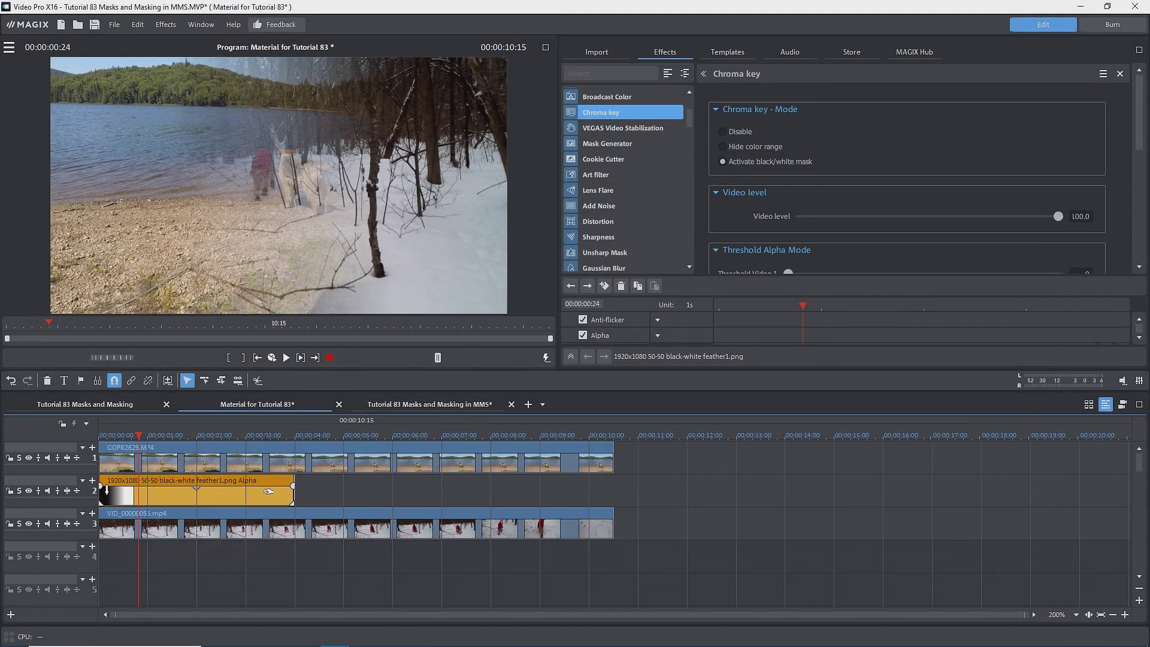
pyautogui.press('Delete')
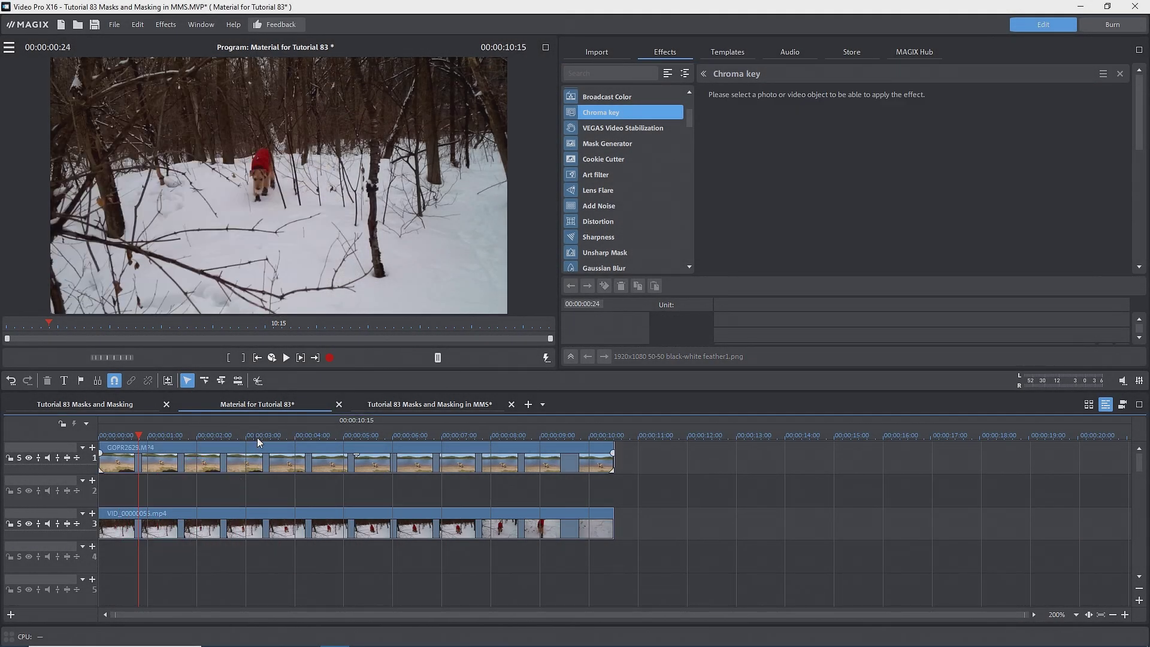
# Place circular layer mask 09 on track 2 above the lake clip
pyautogui.click(728, 52)
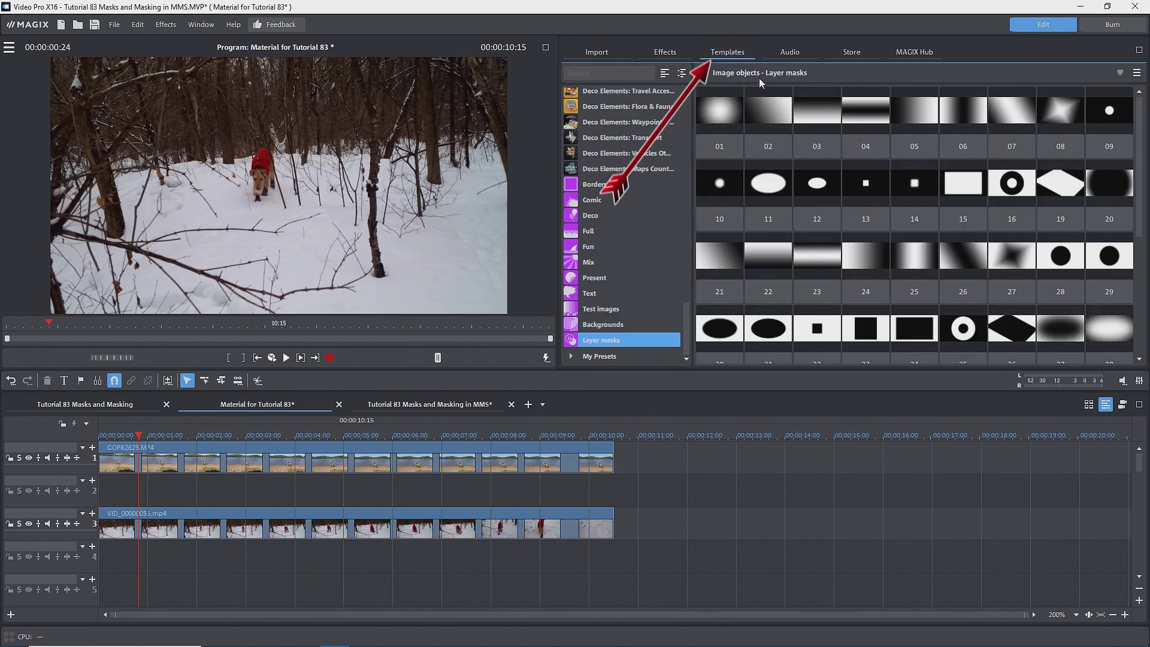
pyautogui.click(145, 461)
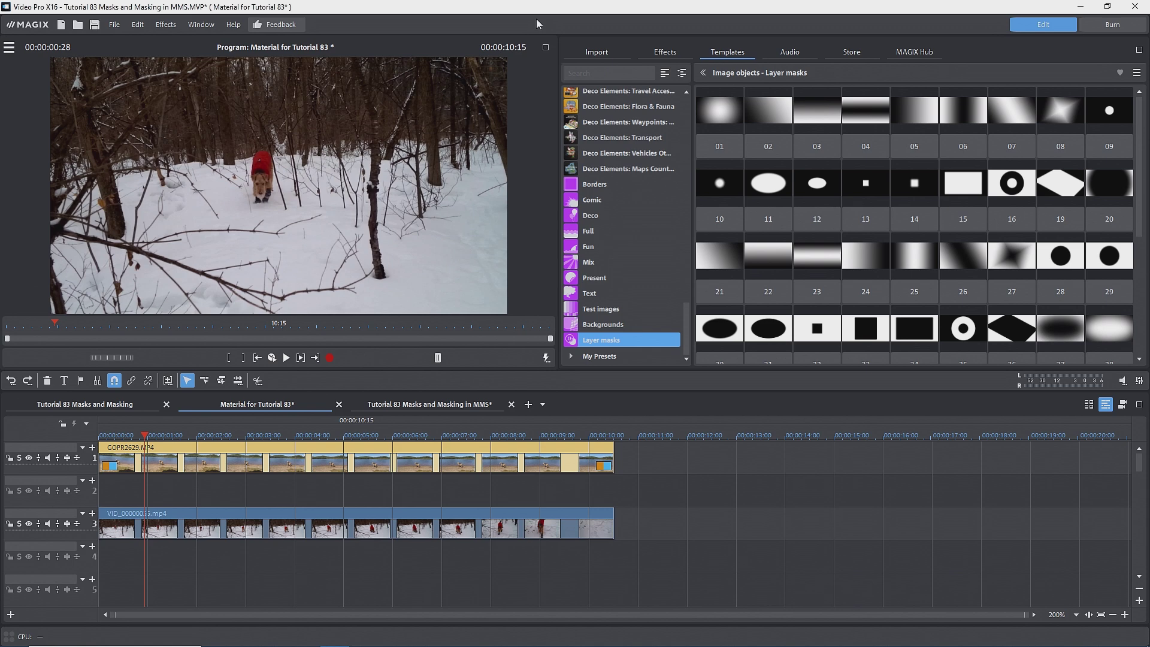
pyautogui.moveTo(1101, 116)
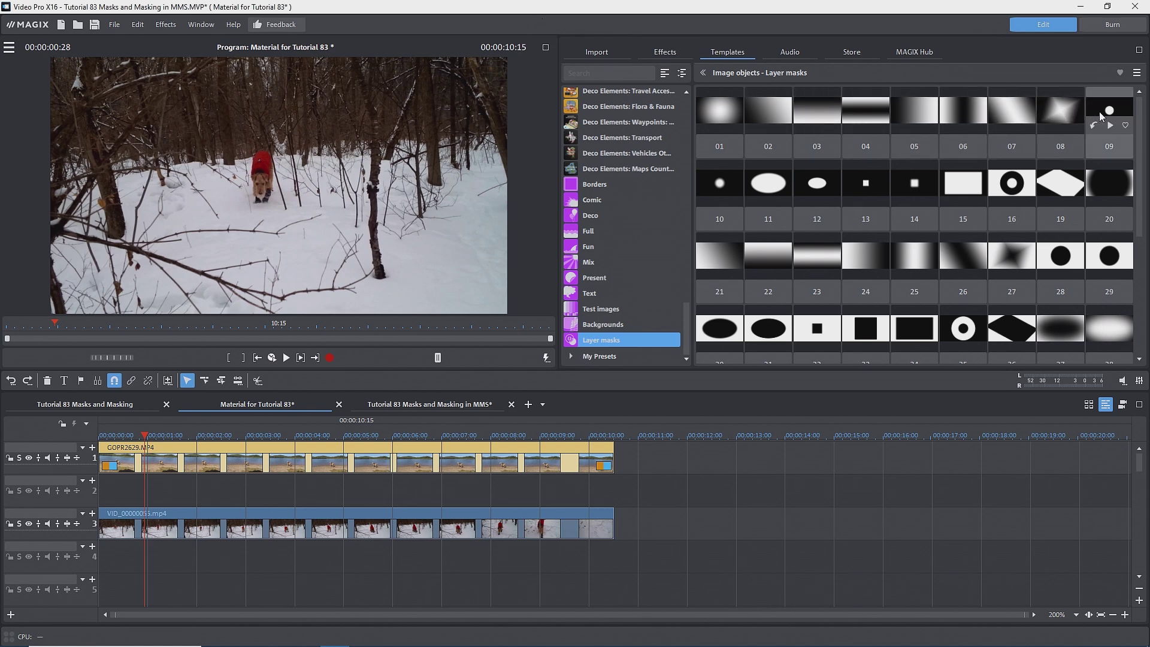
pyautogui.moveTo(1100, 116); pyautogui.dragTo(155, 487)
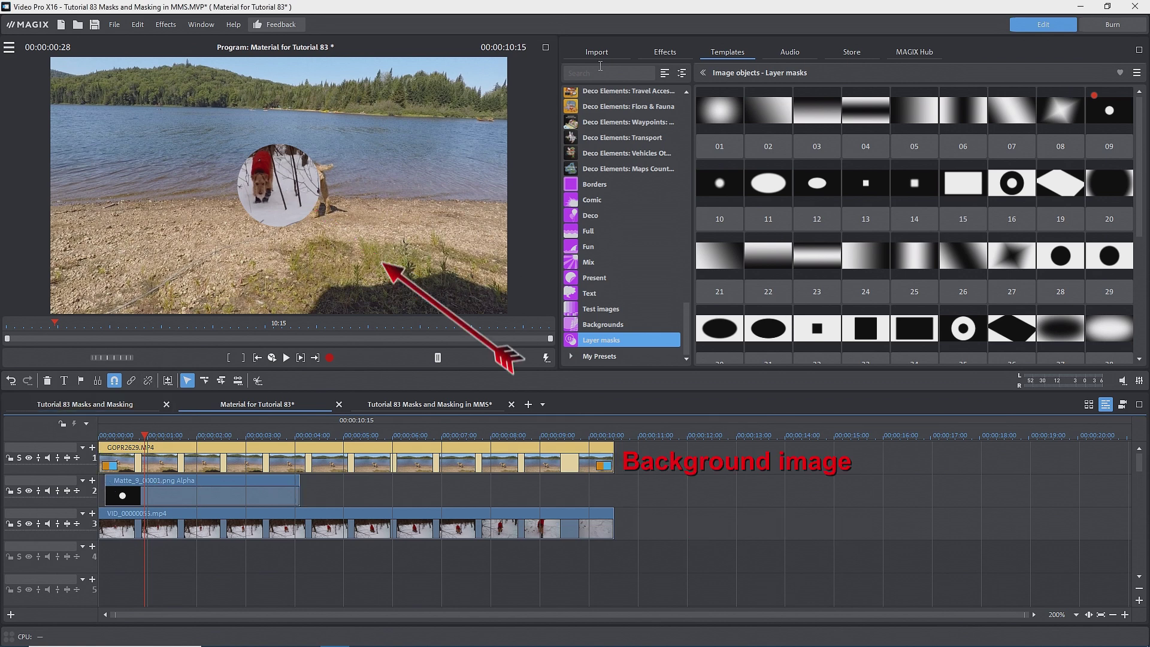
pyautogui.click(664, 52)
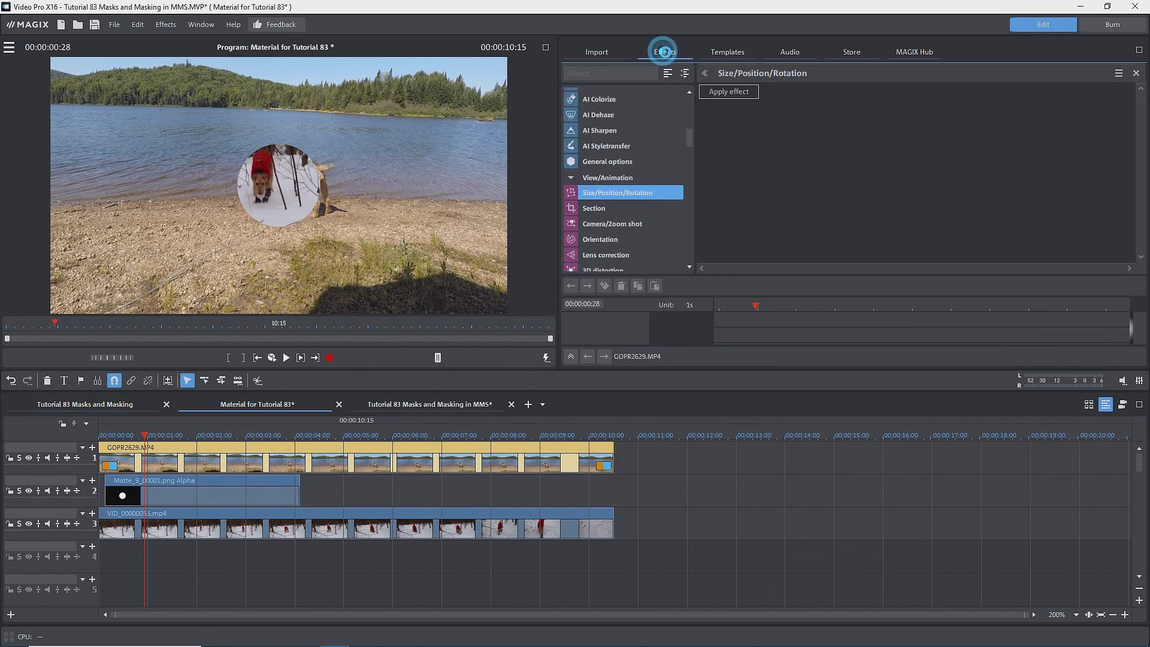
# Apply Size/Position/Rotation to the circle mask: width 161%, shifted left and up to -73.0 px
pyautogui.click(256, 493)
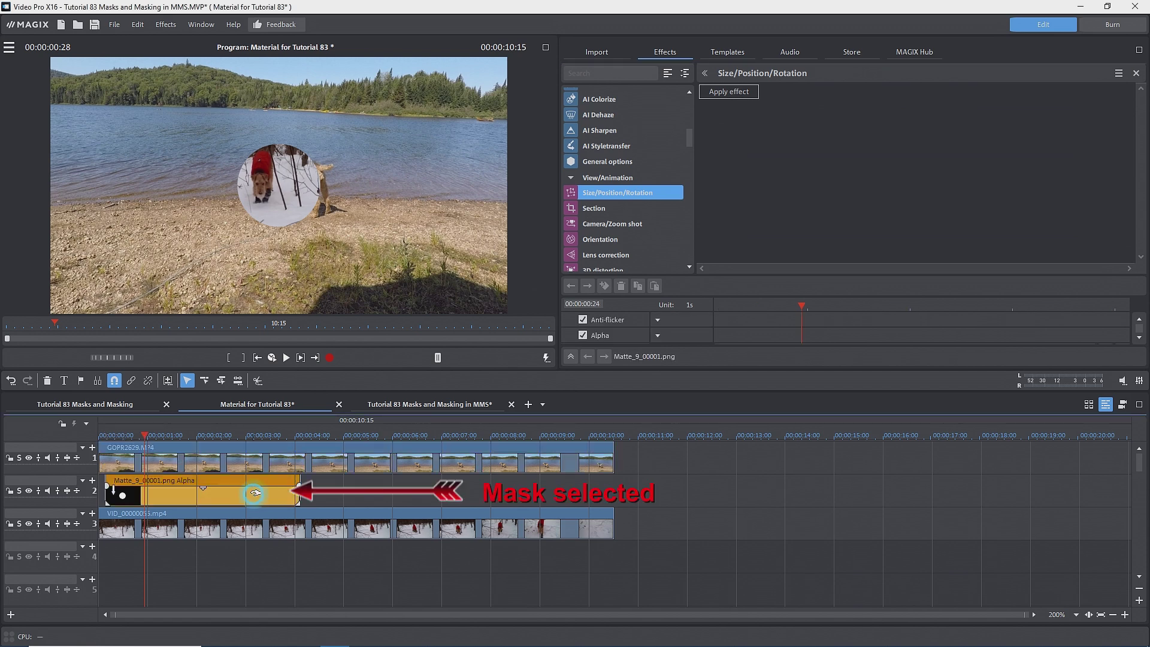
pyautogui.click(736, 93)
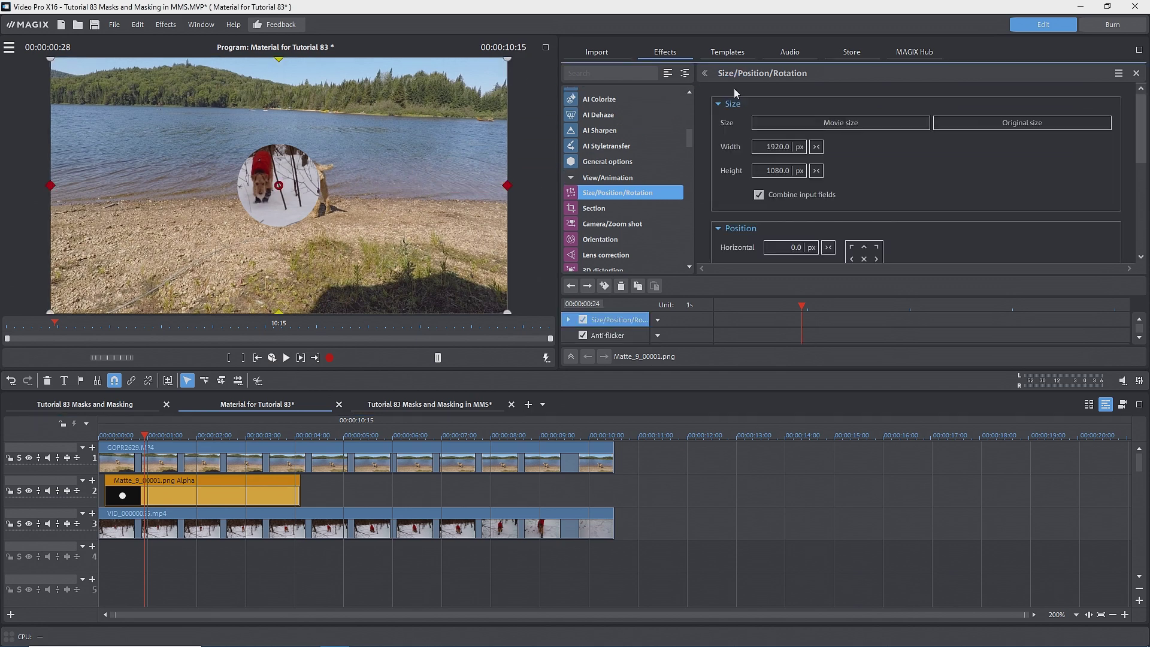
pyautogui.click(799, 147)
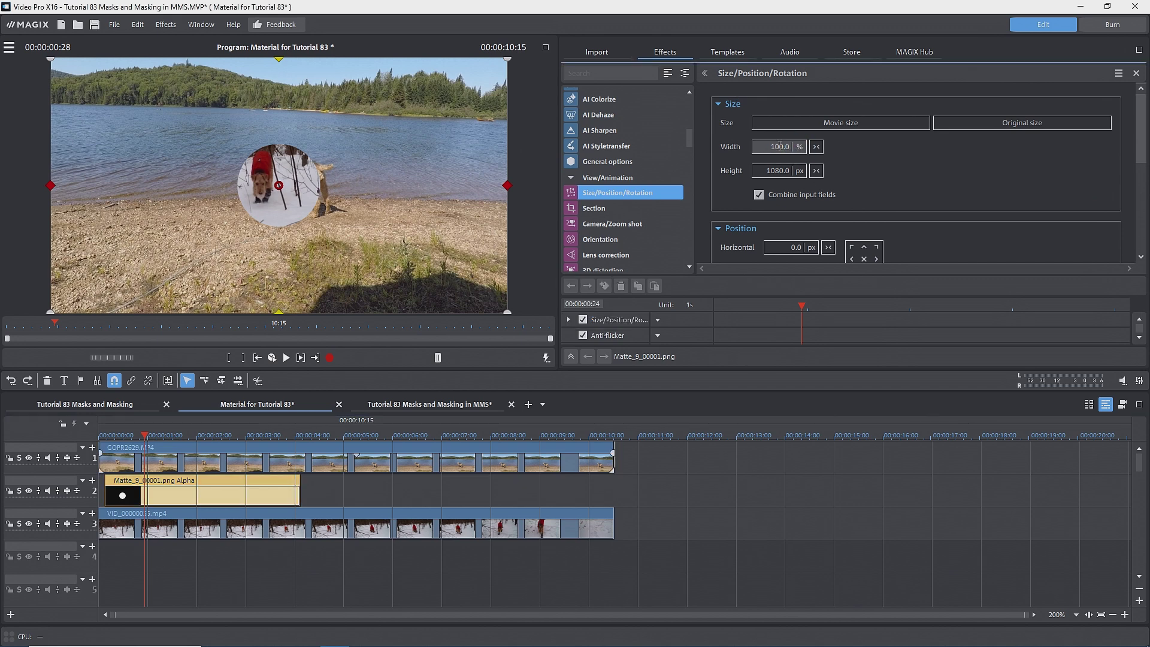
pyautogui.doubleClick(780, 146)
pyautogui.write('123')
pyautogui.press('Return')
pyautogui.write('150')
pyautogui.press('Return')
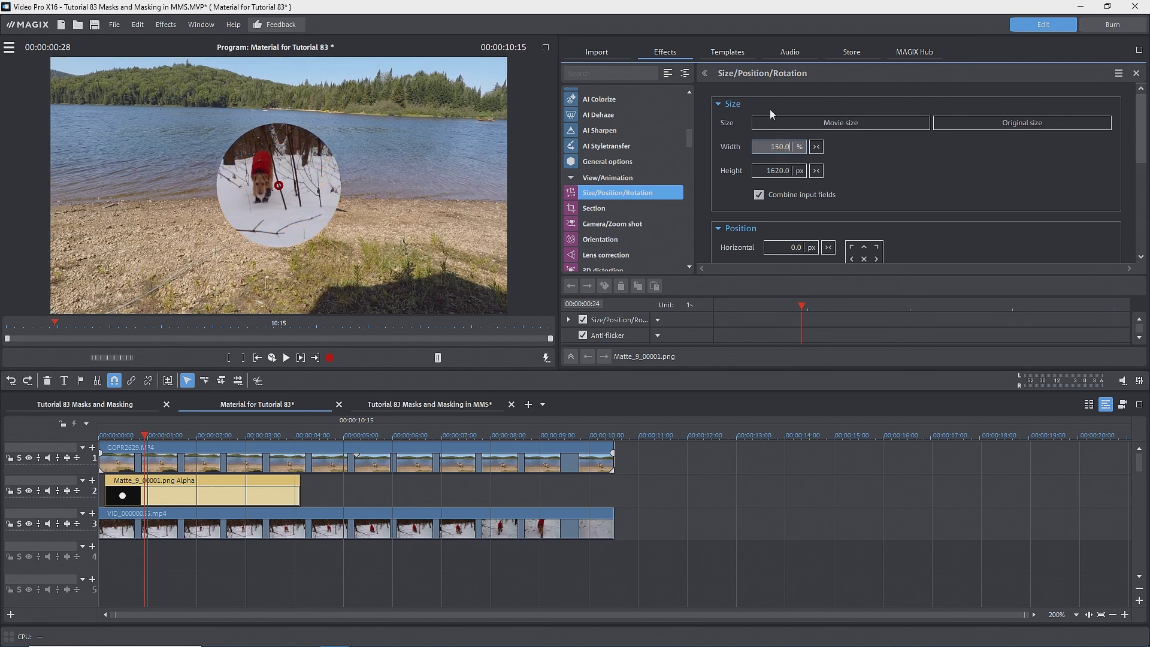
pyautogui.write('161')
pyautogui.press('Return')
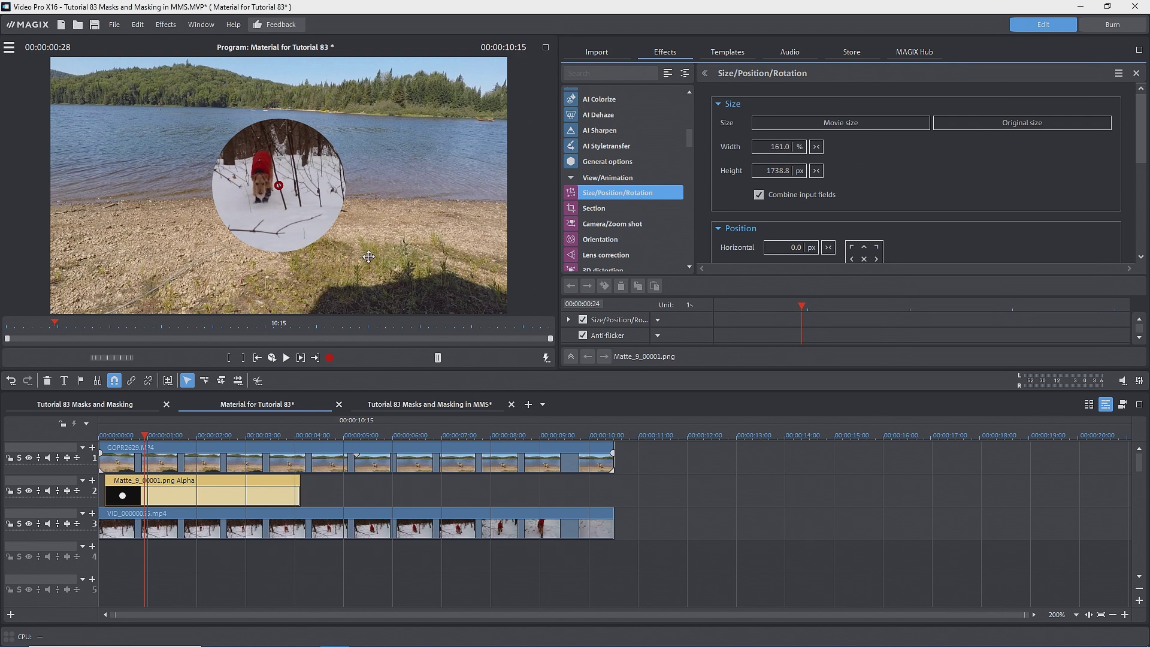
pyautogui.moveTo(369, 256); pyautogui.dragTo(351, 246)
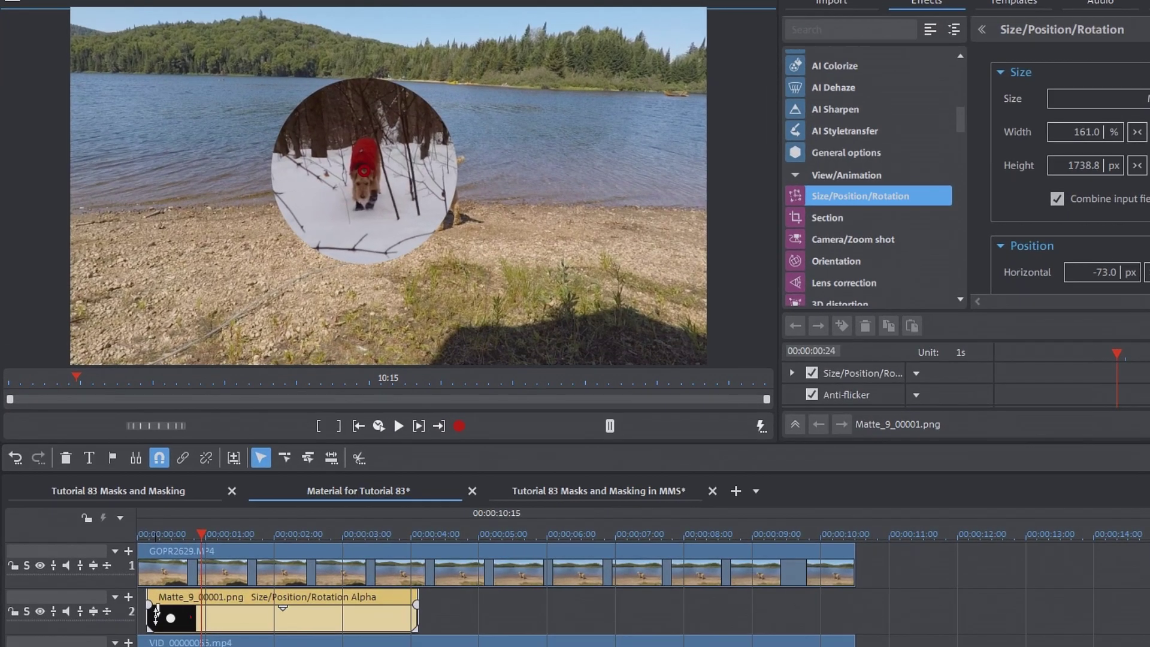
# Select the circular Matte clip on track 2 so the lake shows inside the circle over the snowy woods
pyautogui.click(112, 491)
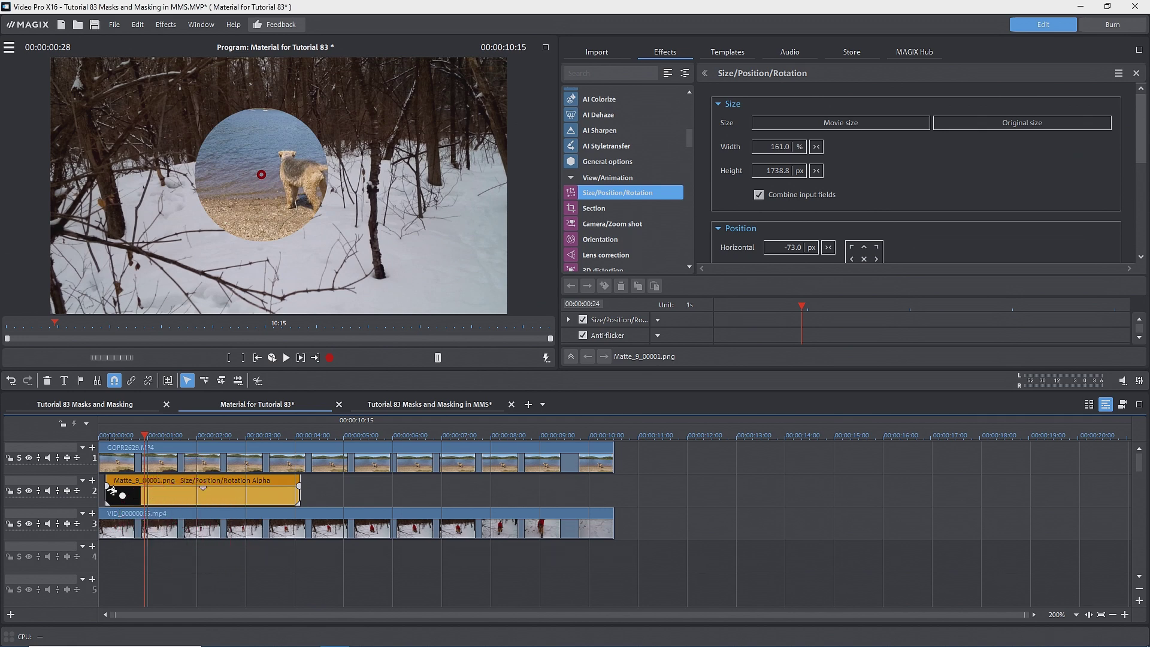
# Swap the Matte_9 circle on track 2 for square layer mask 32, starting at 00:00
pyautogui.click(727, 51)
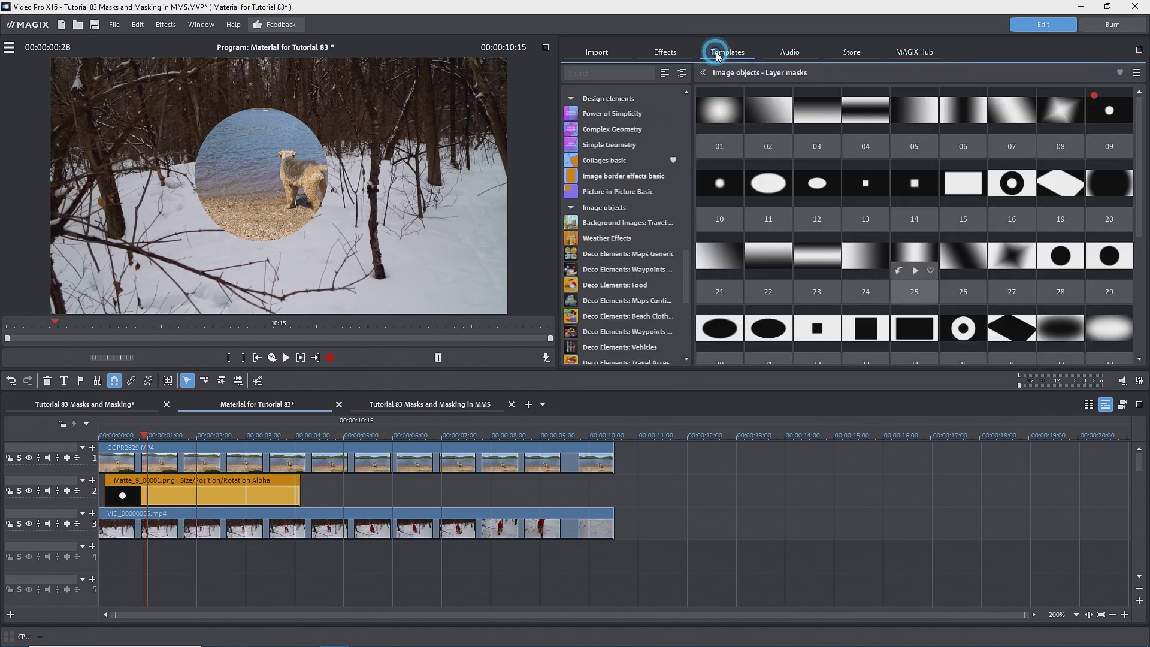
pyautogui.scroll(-1, 753, 221)
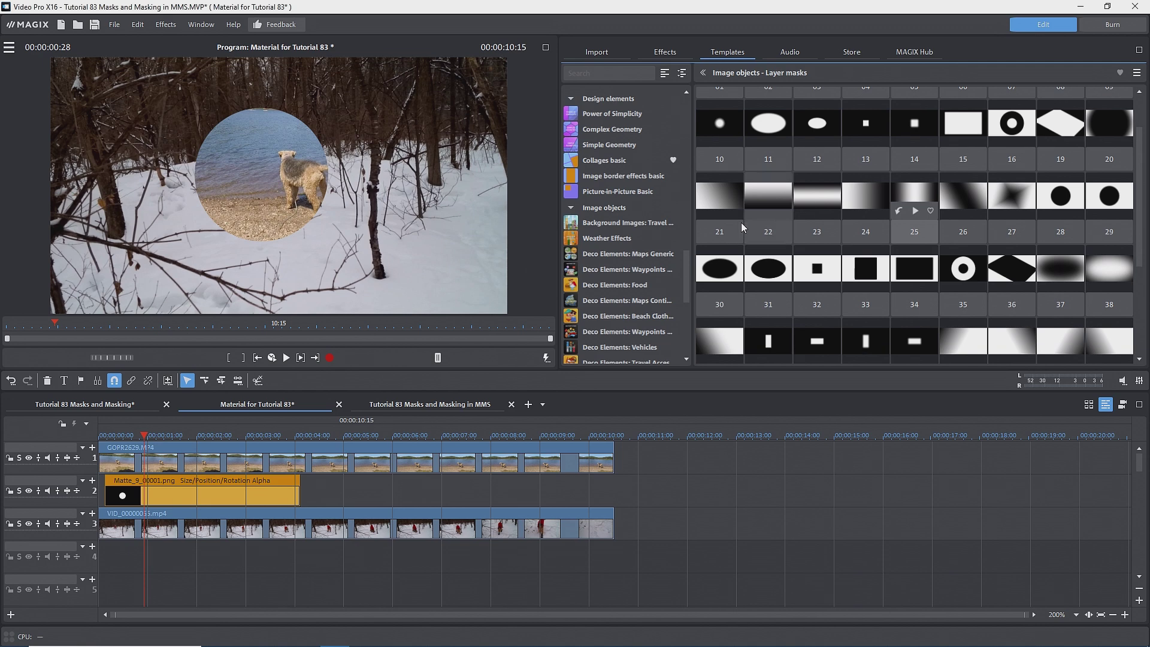
pyautogui.click(801, 271)
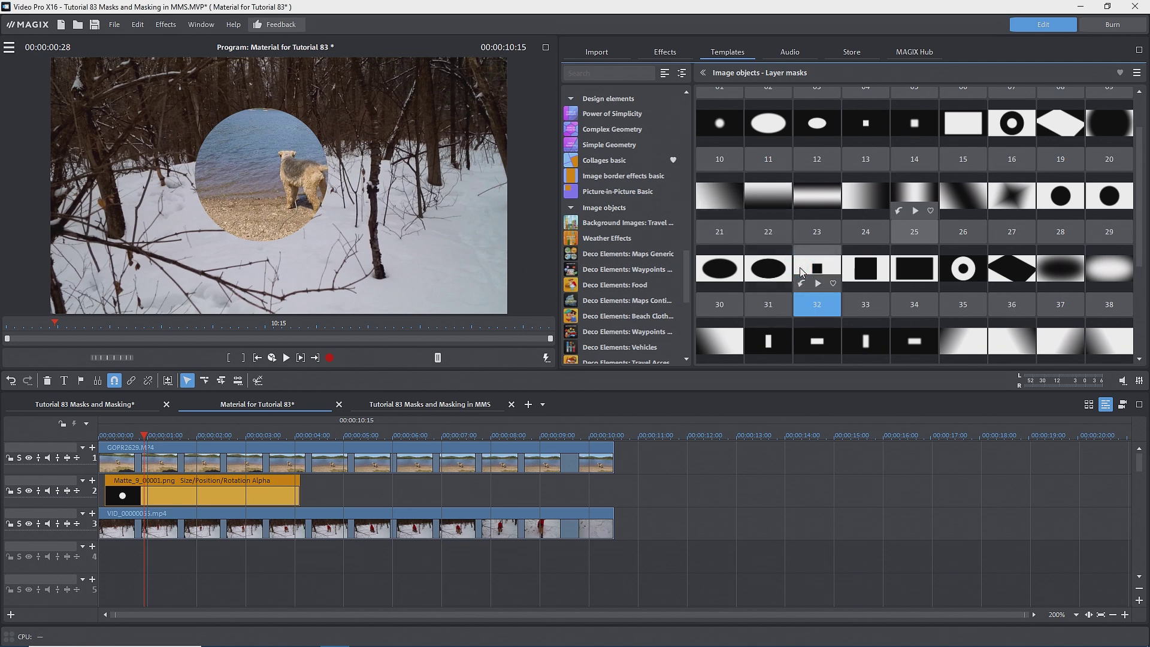
pyautogui.moveTo(801, 271); pyautogui.dragTo(357, 483)
pyautogui.press('Delete')
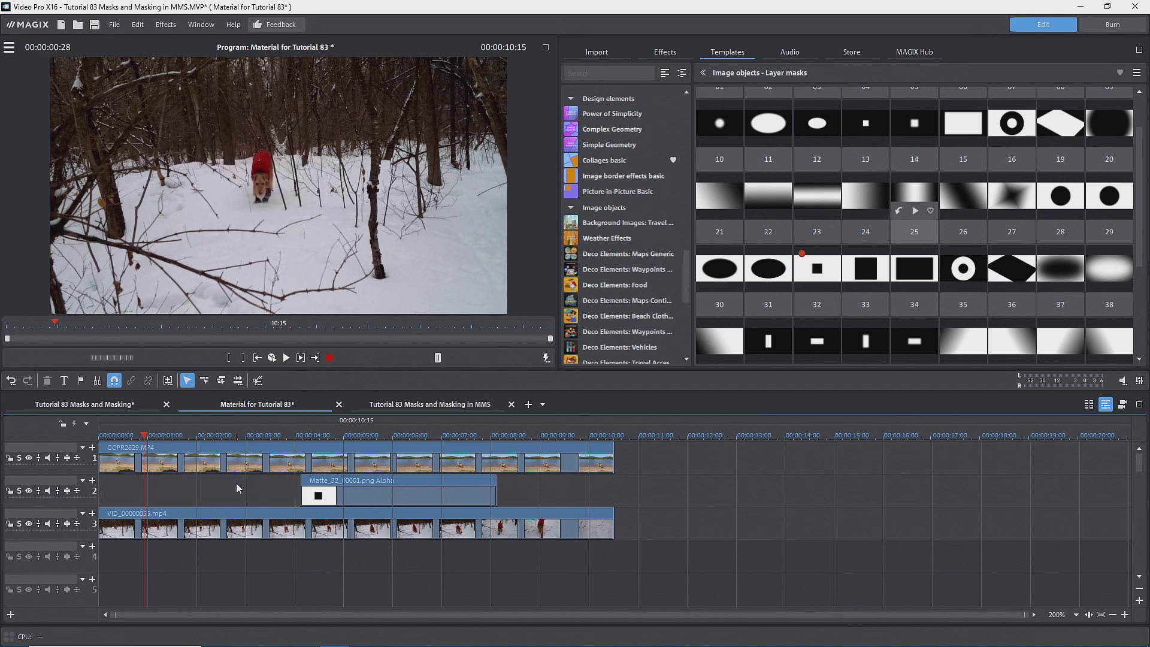
pyautogui.moveTo(355, 503); pyautogui.dragTo(160, 500)
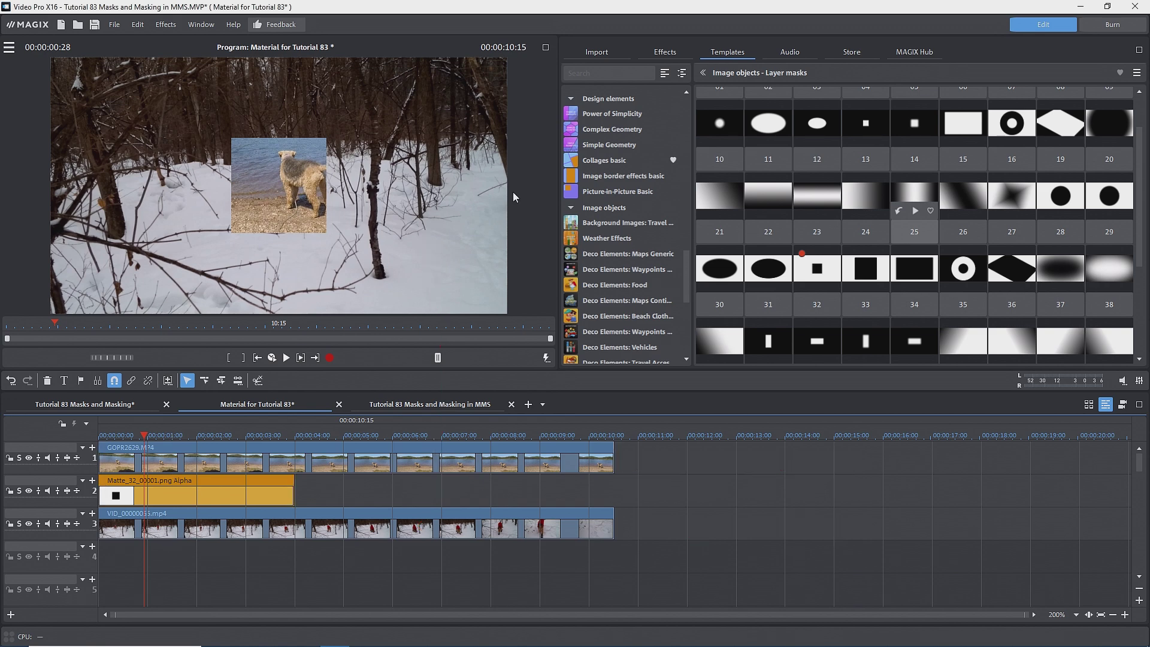
pyautogui.click(665, 53)
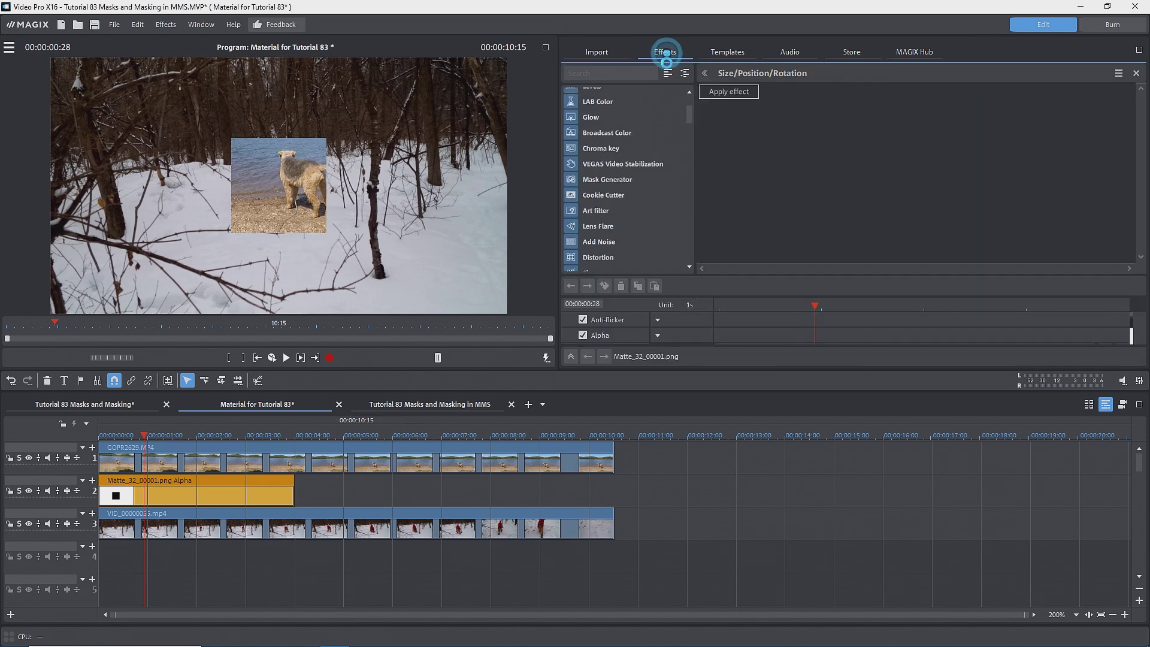
# Apply Size/Position/Rotation to Matte_32 and shift it right to 133.4 px horizontally
pyautogui.click(727, 93)
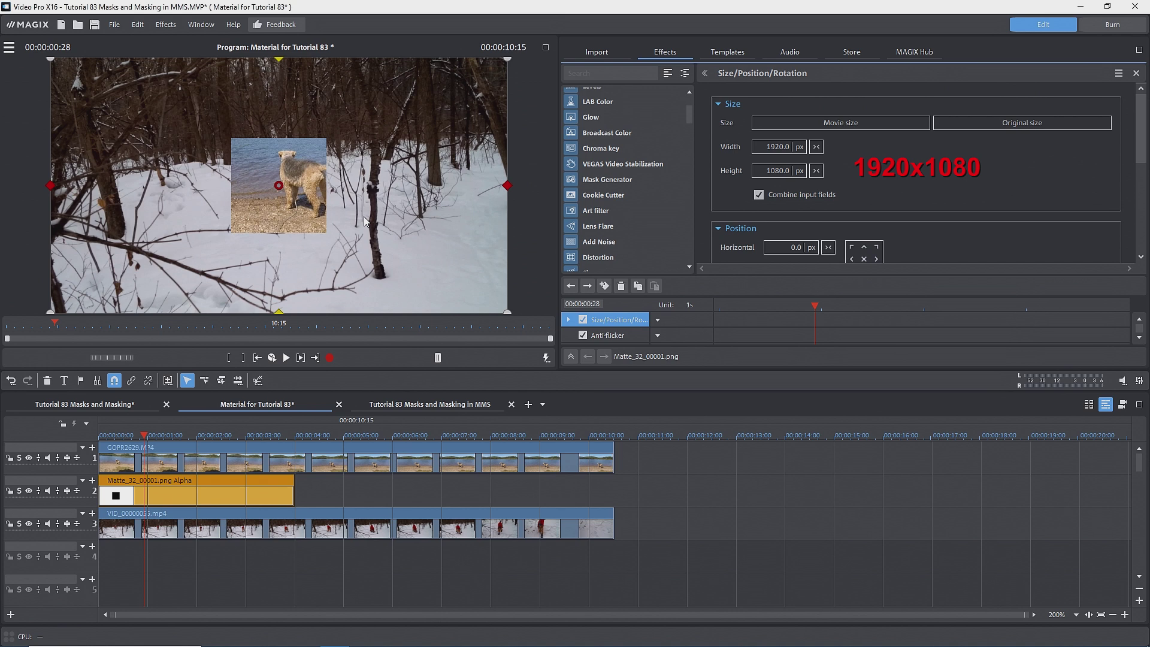
pyautogui.moveTo(364, 221); pyautogui.dragTo(396, 228)
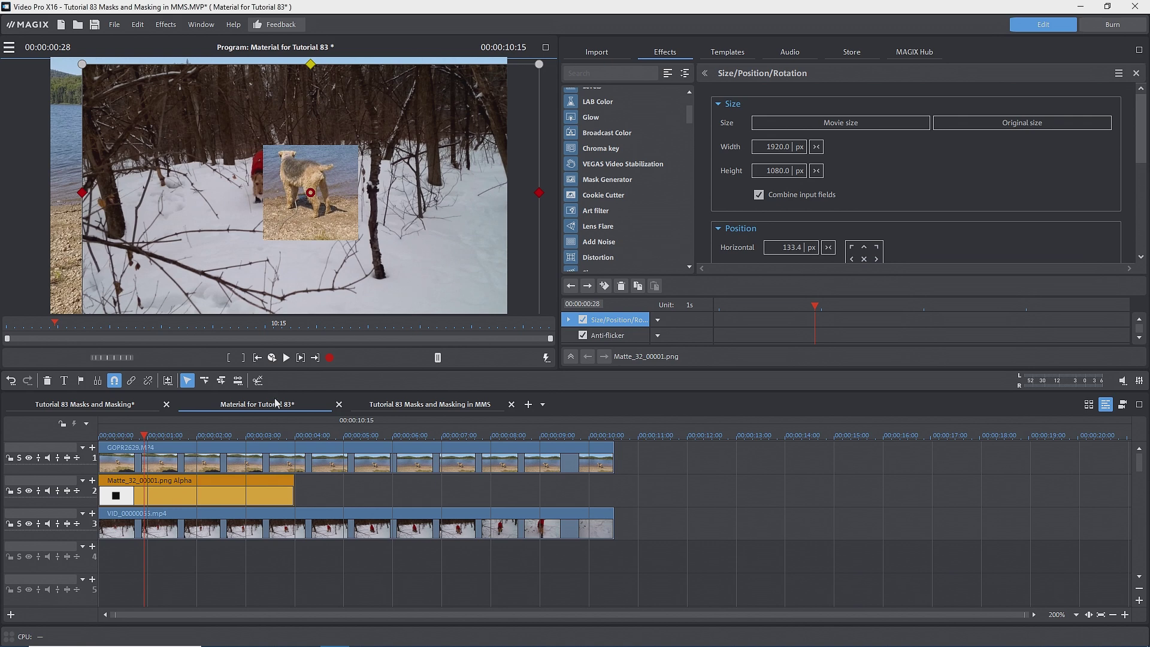
pyautogui.rightClick(253, 500)
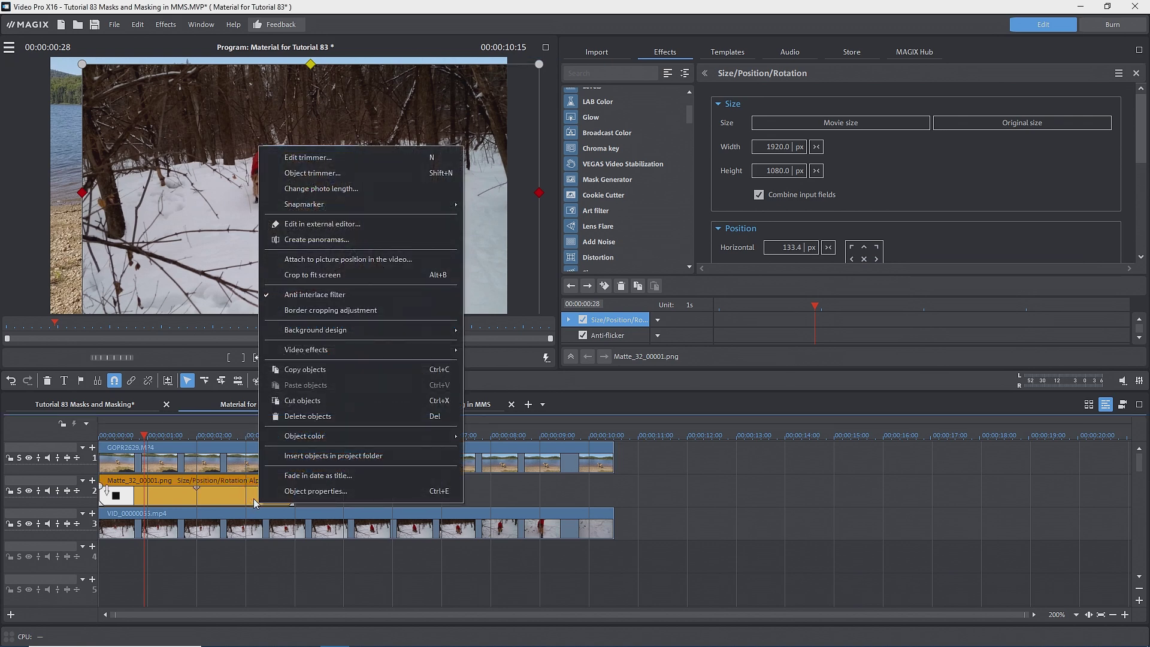
# Set the Matte_32 clip's background design colour to white
pyautogui.moveTo(334, 338)
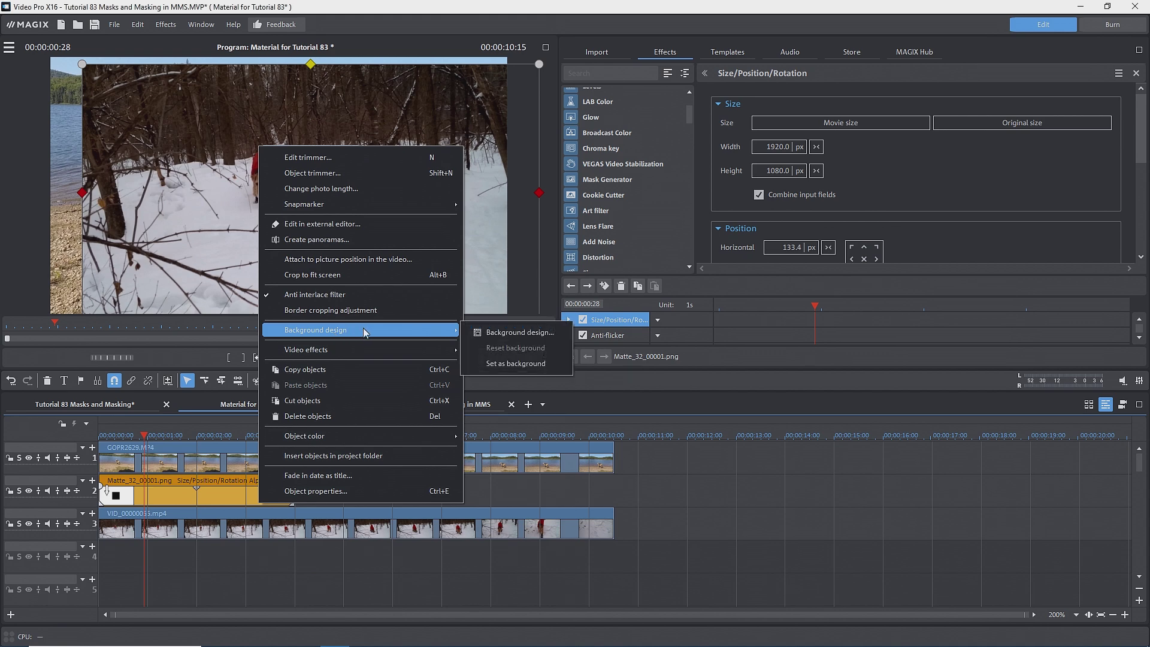
pyautogui.click(483, 330)
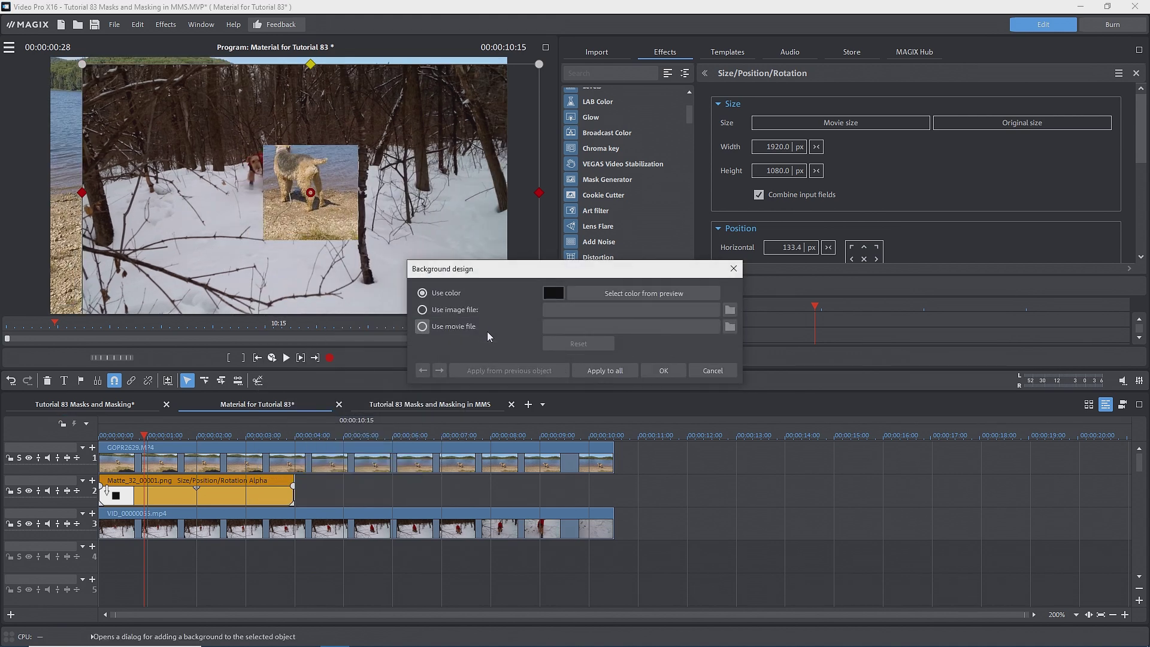
pyautogui.click(553, 294)
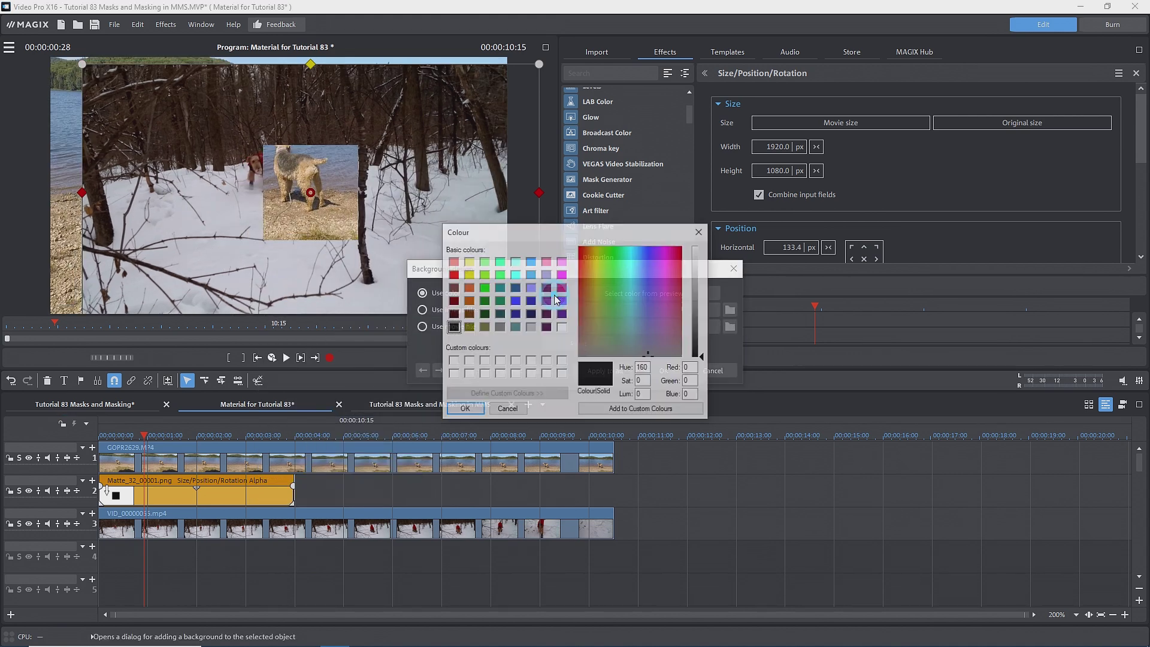
pyautogui.click(562, 328)
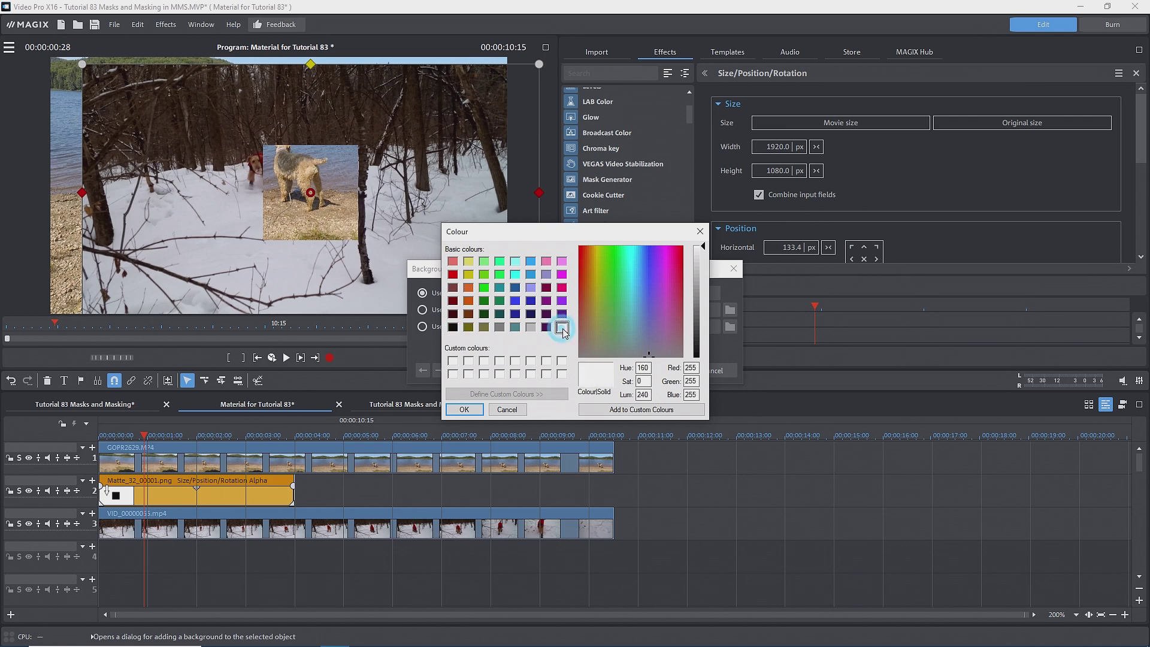
pyautogui.click(456, 414)
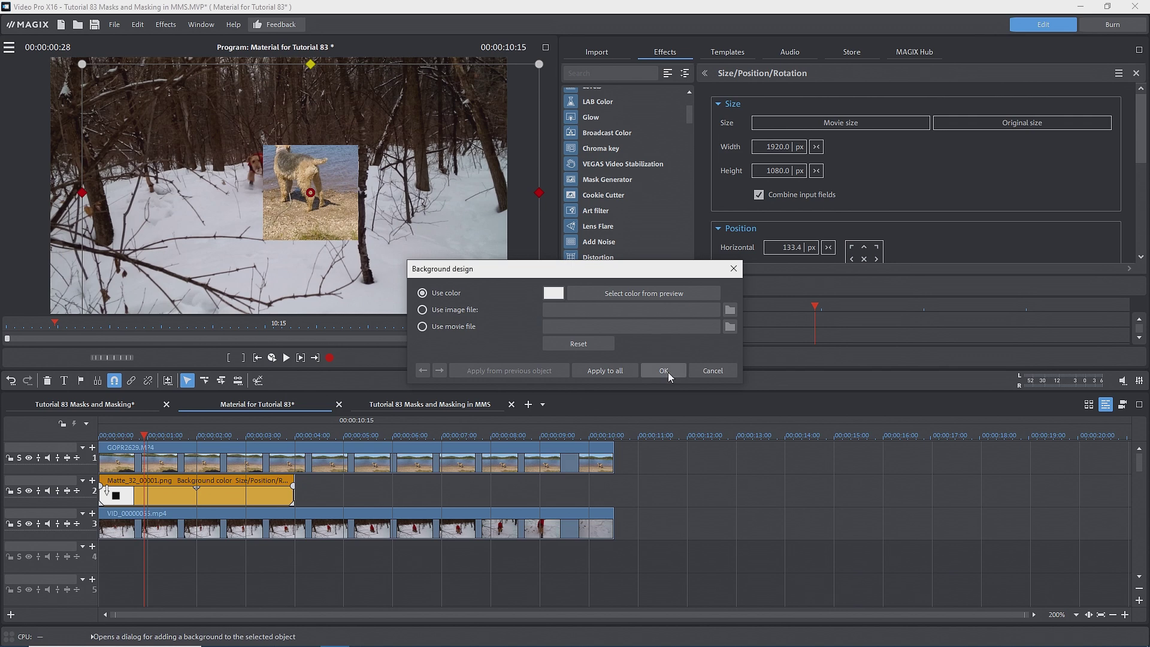
pyautogui.click(664, 371)
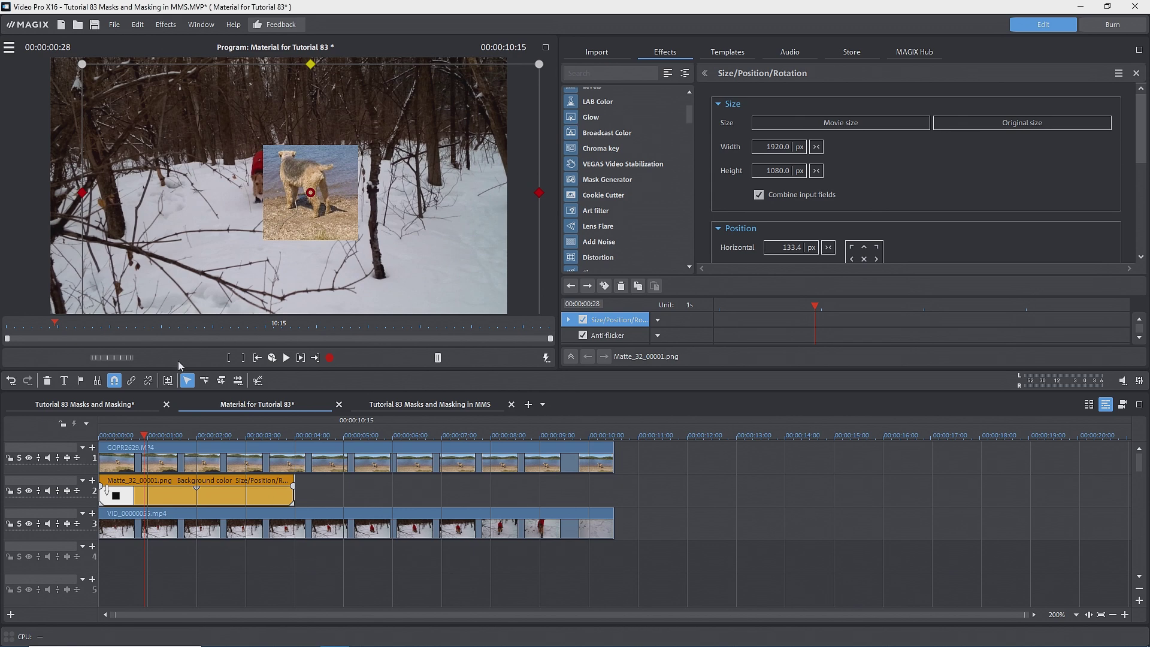
# Move the GOPR2629 lake clip from track 1 onto track 3 under the matte, hiding track 1
pyautogui.click(107, 492)
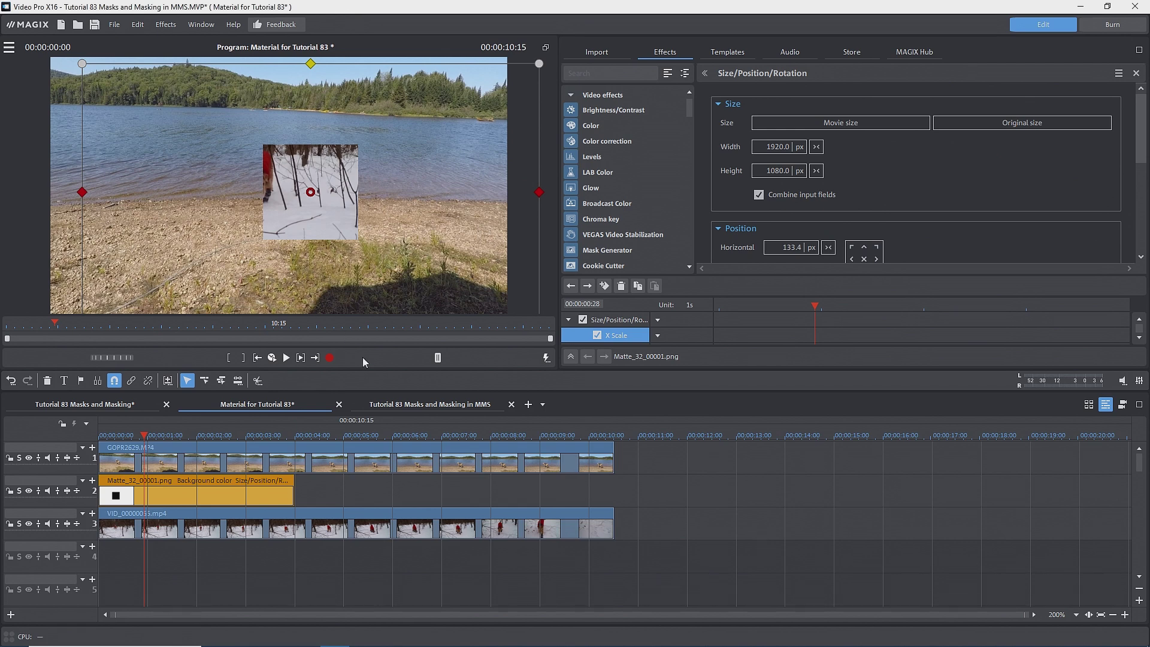
pyautogui.moveTo(349, 457)
pyautogui.mouseDown()
pyautogui.moveTo(339, 553)
pyautogui.moveTo(351, 458)
pyautogui.mouseUp()
pyautogui.moveTo(269, 545); pyautogui.dragTo(268, 512)
pyautogui.click(231, 488)
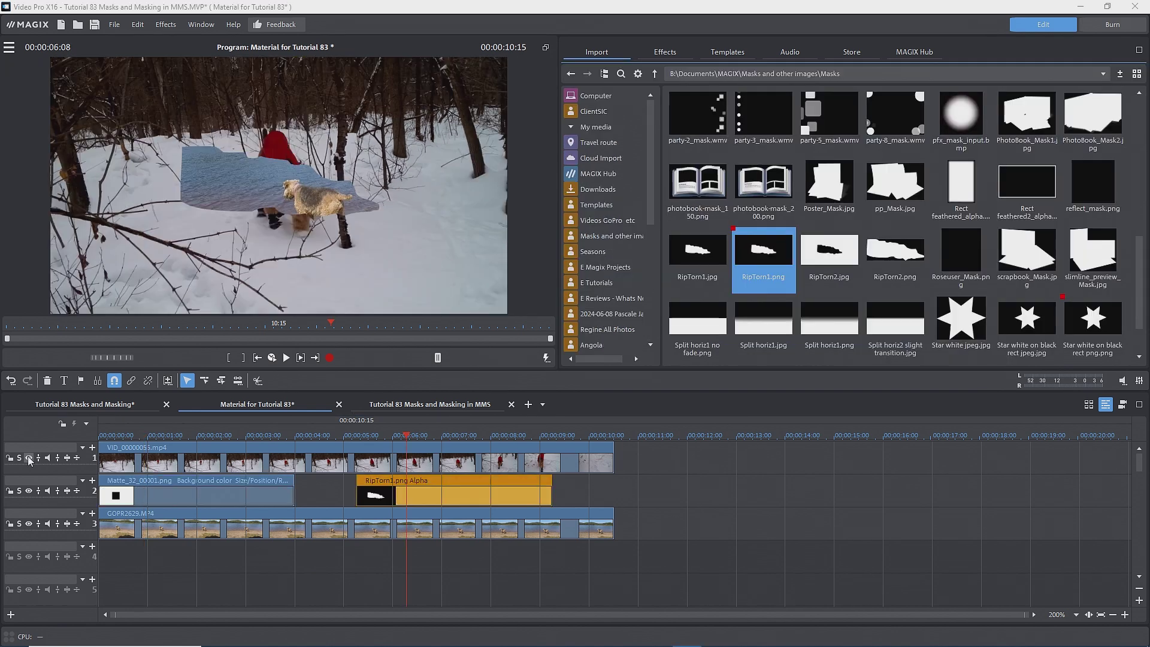
pyautogui.click(28, 459)
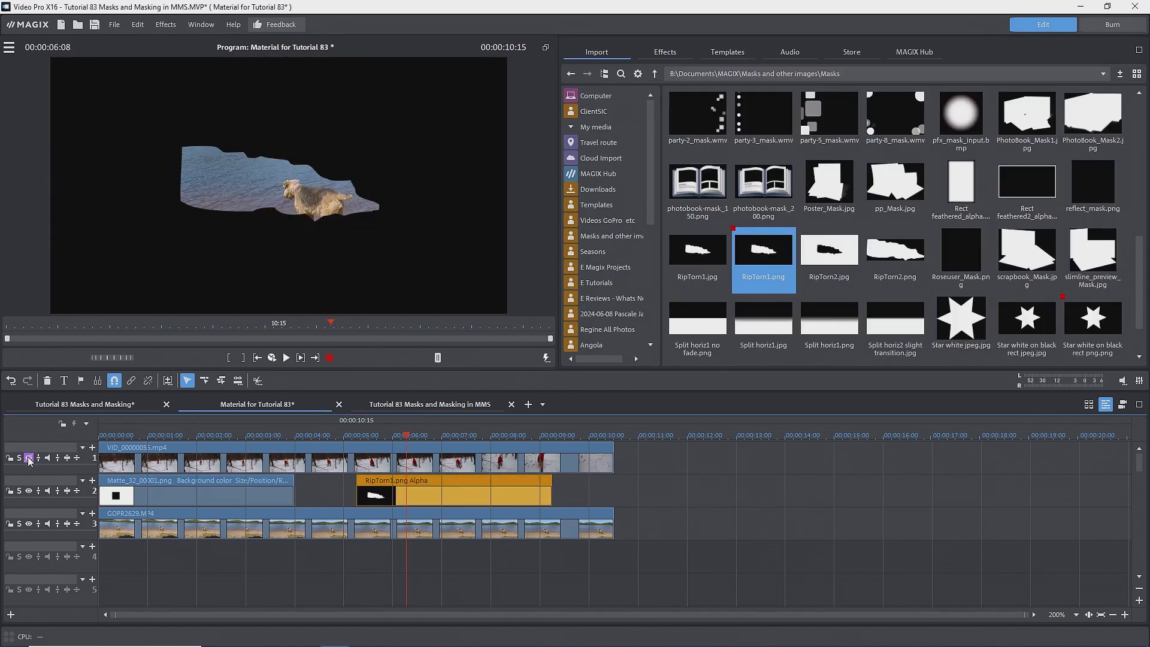
# Shrink the 13.png teardrop window to 925.2 × 693.9 px and shift it right and down
pyautogui.click(28, 458)
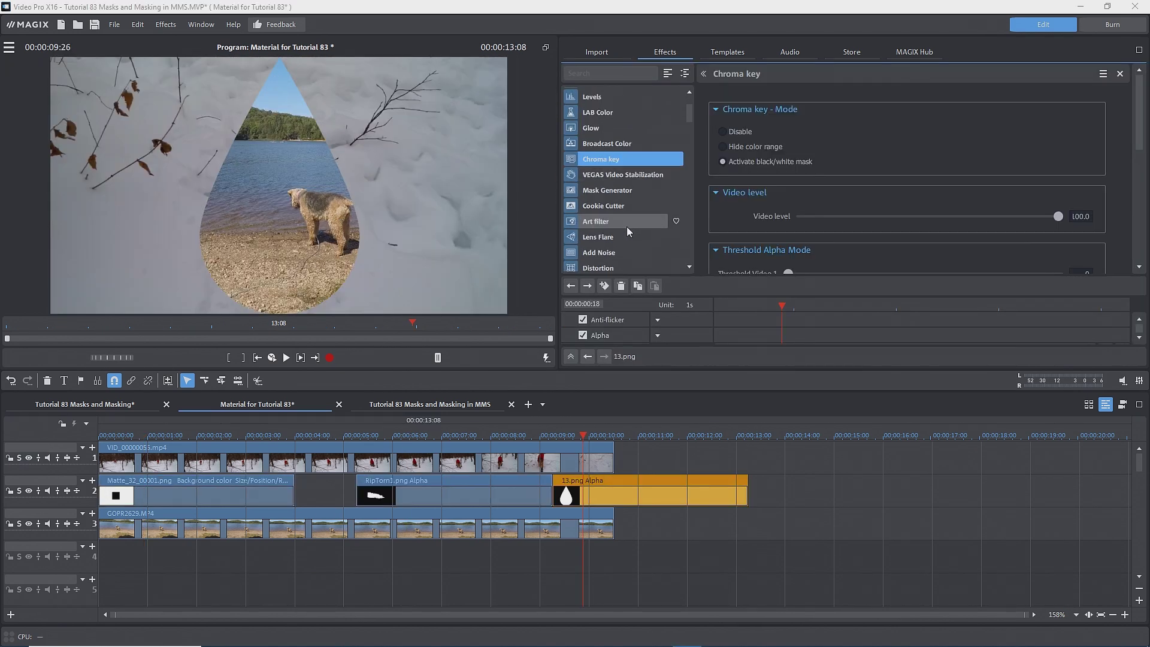
pyautogui.scroll(-3, 627, 226)
pyautogui.scroll(-1, 622, 241)
pyautogui.click(620, 250)
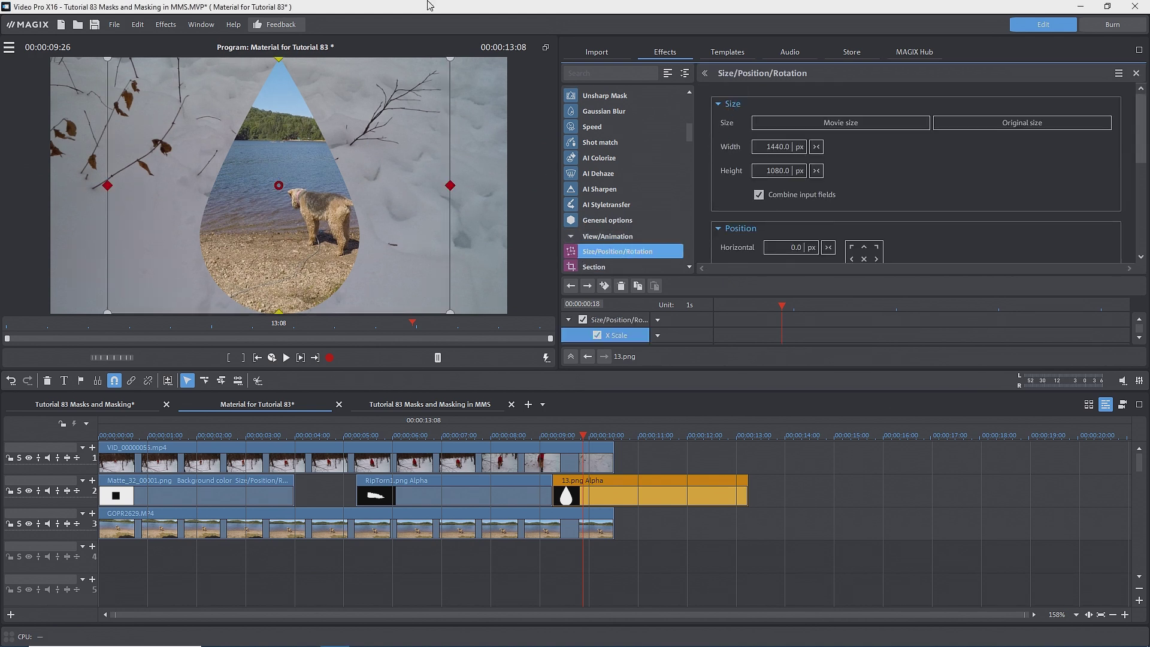
pyautogui.moveTo(453, 60); pyautogui.dragTo(389, 113)
pyautogui.moveTo(291, 142); pyautogui.dragTo(334, 141)
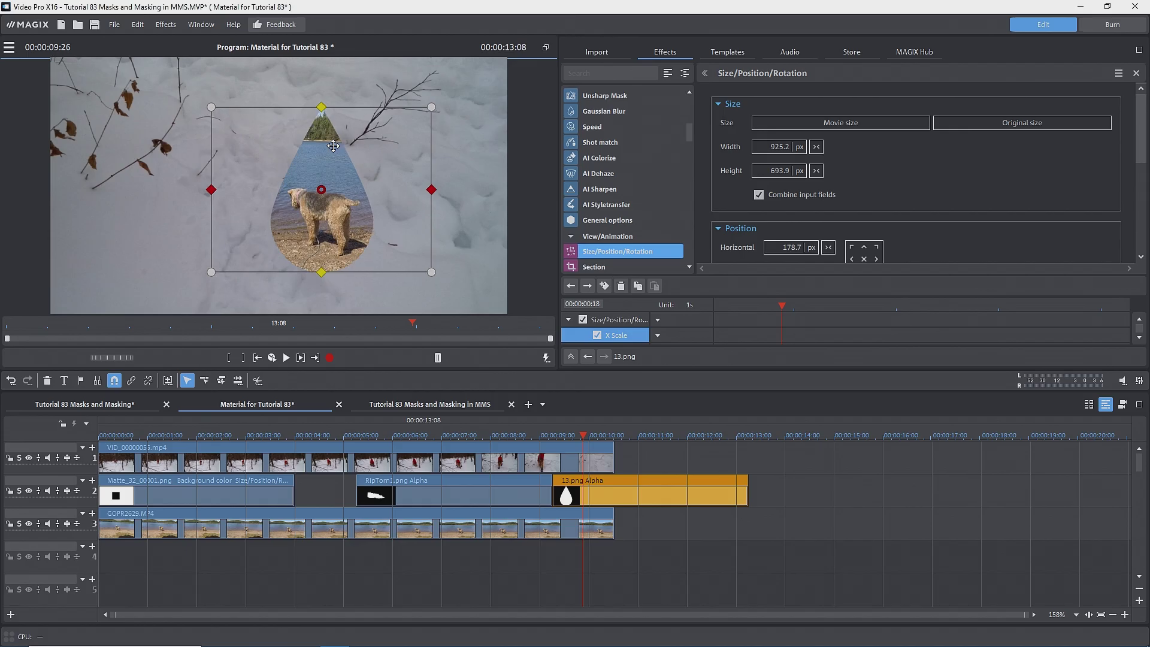